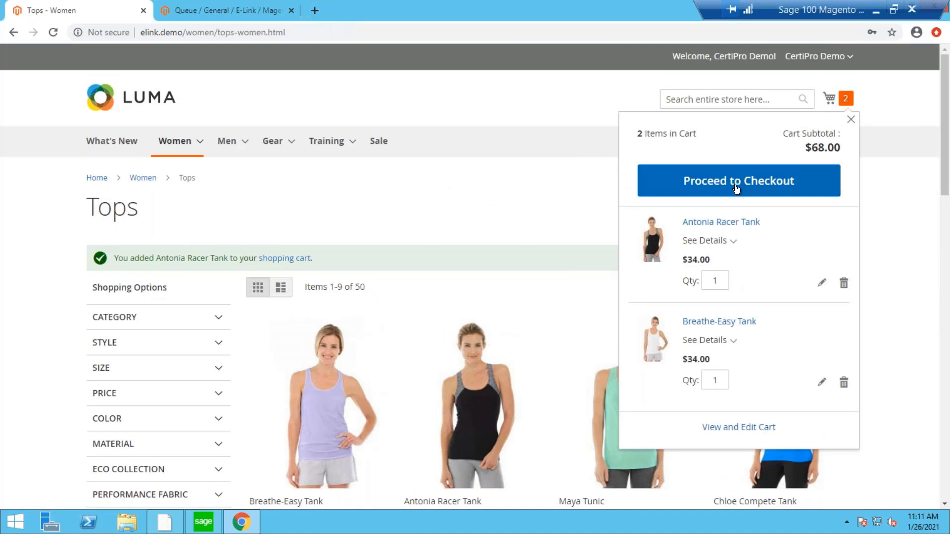
Step: Proceed to checkout with the cart, choose the $0.00 Table Rate (Best Way) shipping method and continue to payment
{"action": "left_click", "coordinate": [754, 192]}
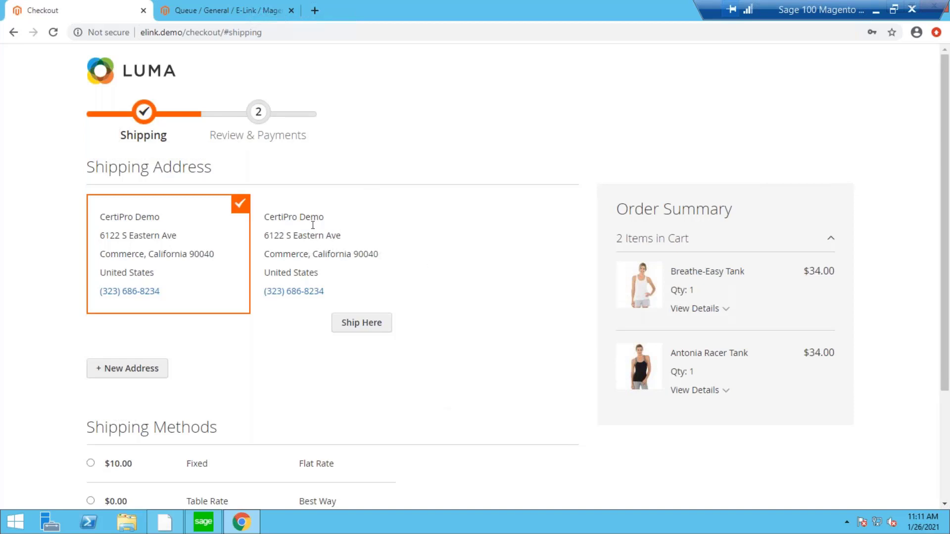
{"action": "scroll", "coordinate": [333, 286], "scroll_direction": "down", "scroll_amount": 1}
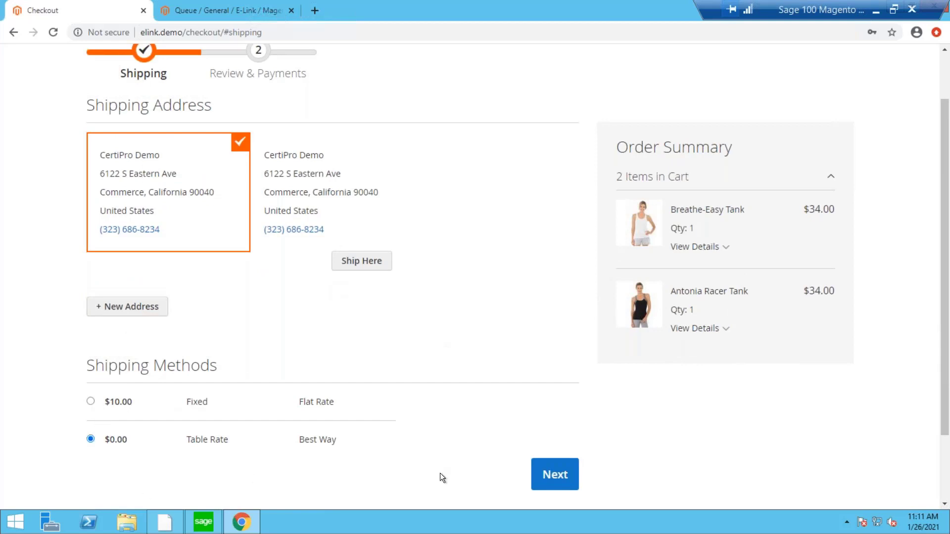
{"action": "left_click", "coordinate": [563, 481]}
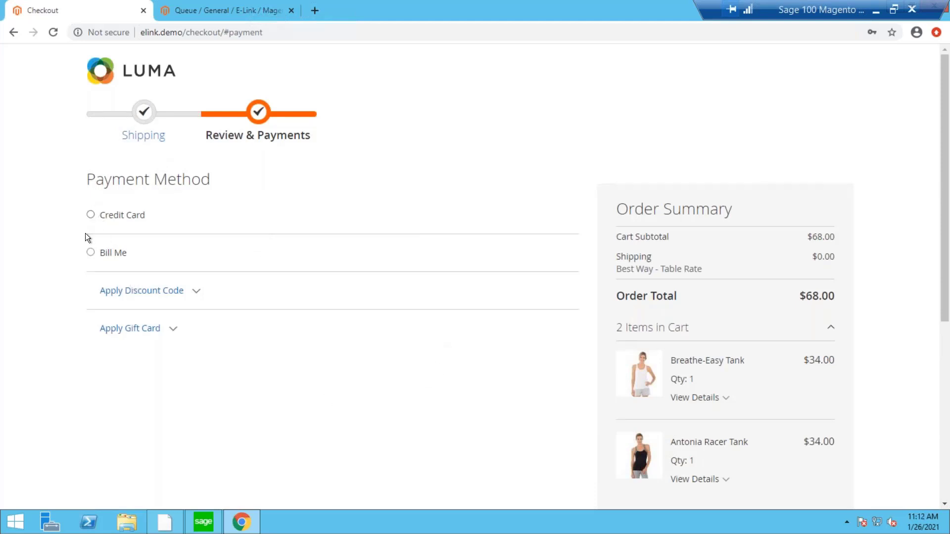
Step: Choose Credit Card as the payment method and select the saved demo Visa card
{"action": "left_click", "coordinate": [90, 253]}
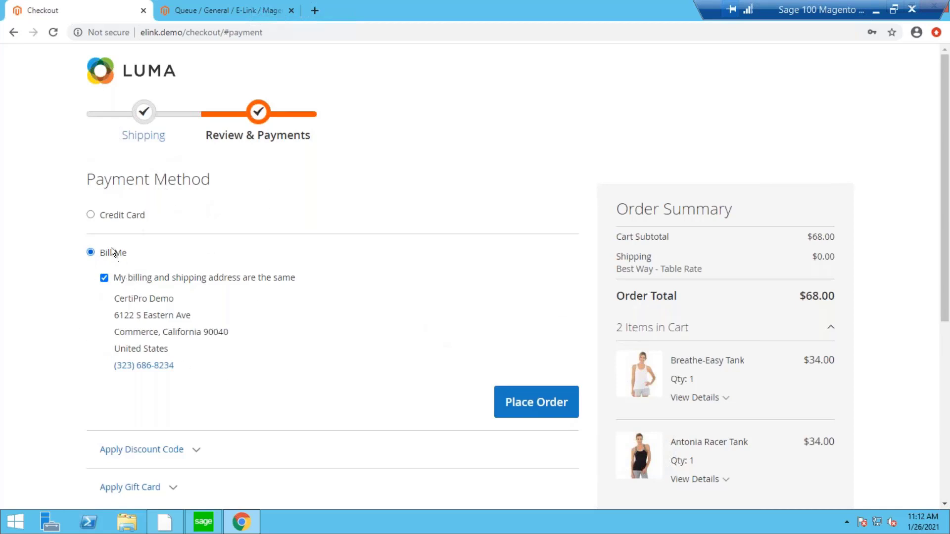
{"action": "left_click", "coordinate": [90, 215]}
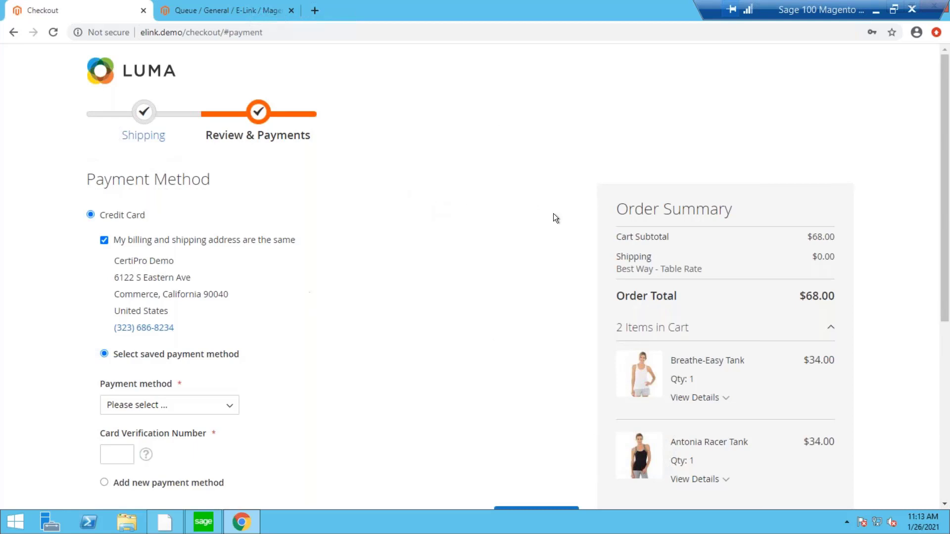
{"action": "scroll", "coordinate": [353, 264], "scroll_direction": "down", "scroll_amount": 1}
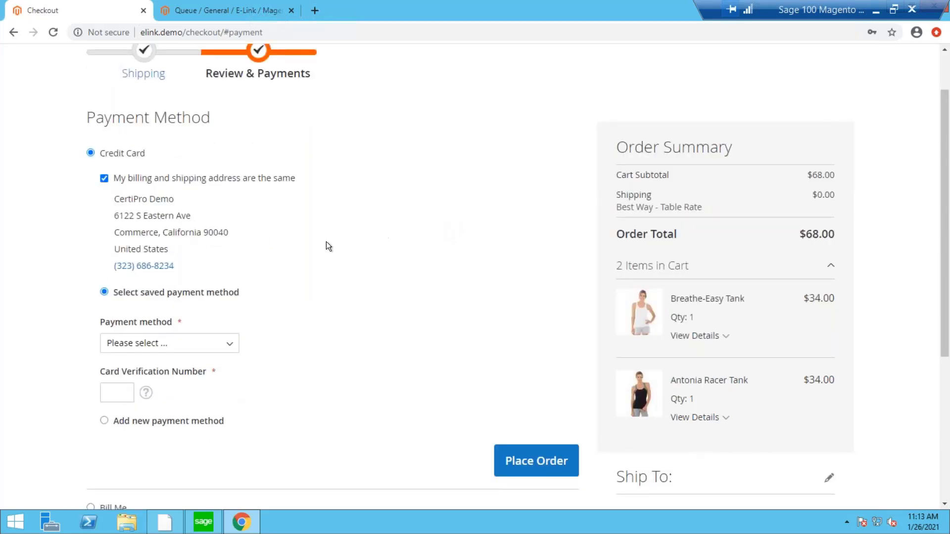
{"action": "left_click", "coordinate": [163, 344]}
{"action": "left_click", "coordinate": [159, 384]}
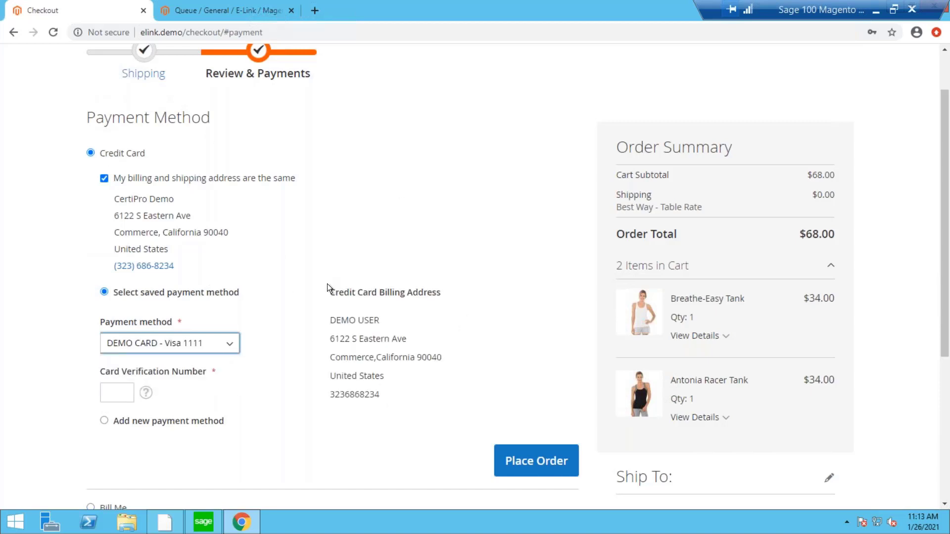
Step: Enter the card verification number and place the order
{"action": "left_click", "coordinate": [124, 375]}
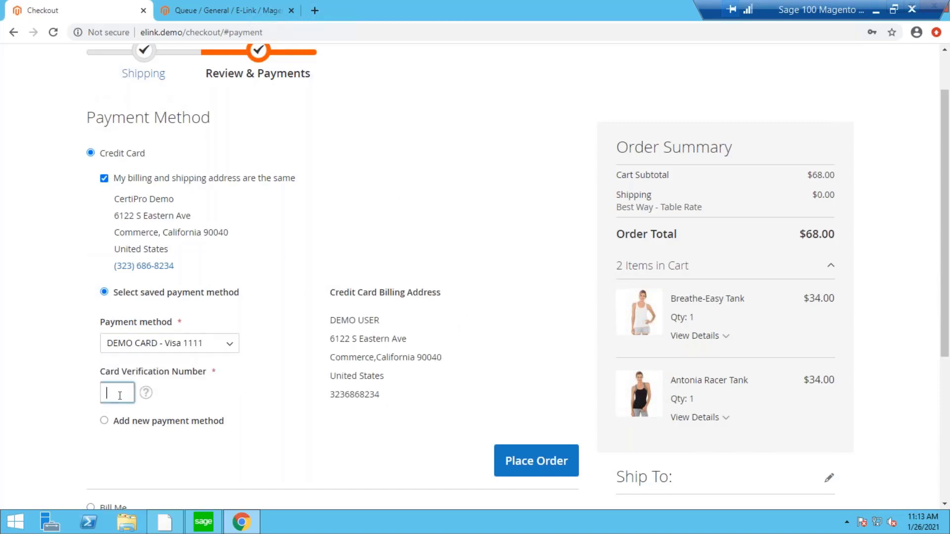
{"action": "type", "text": "123"}
{"action": "left_click", "coordinate": [511, 456]}
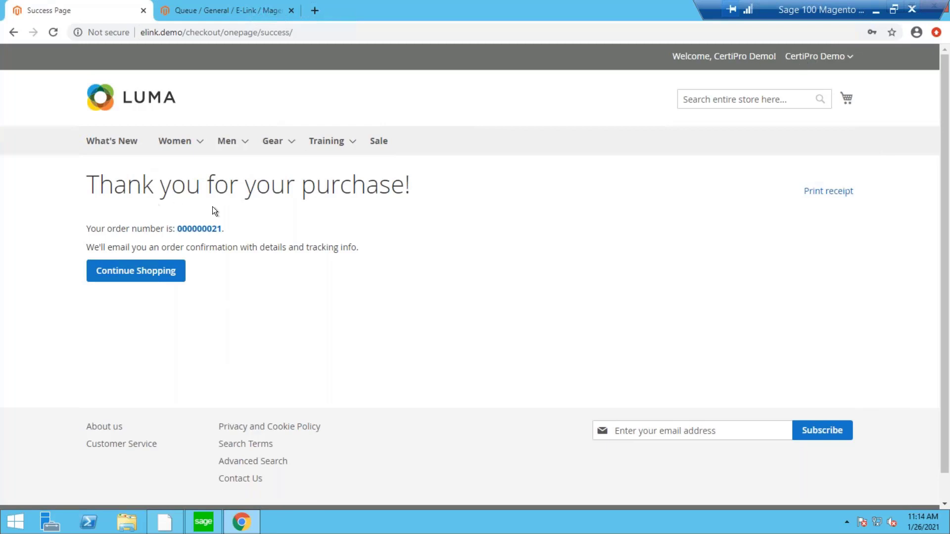
Step: Open the My Sales Orders list in the customer account
{"action": "left_click", "coordinate": [811, 59]}
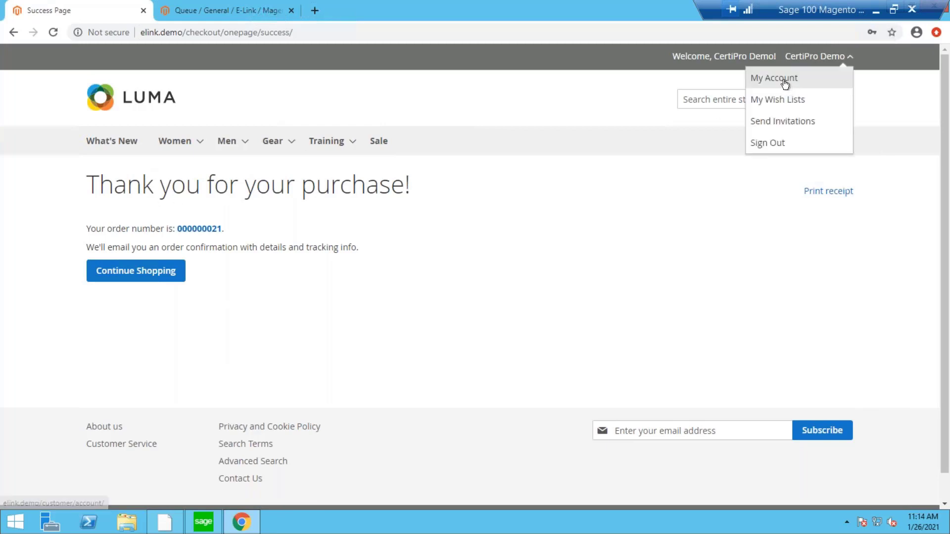
{"action": "left_click", "coordinate": [785, 79]}
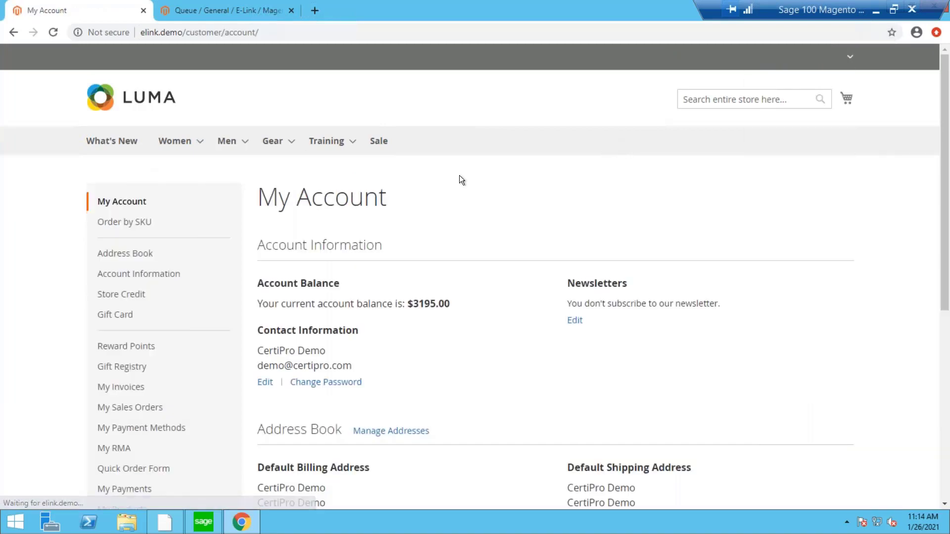
{"action": "left_click", "coordinate": [114, 412]}
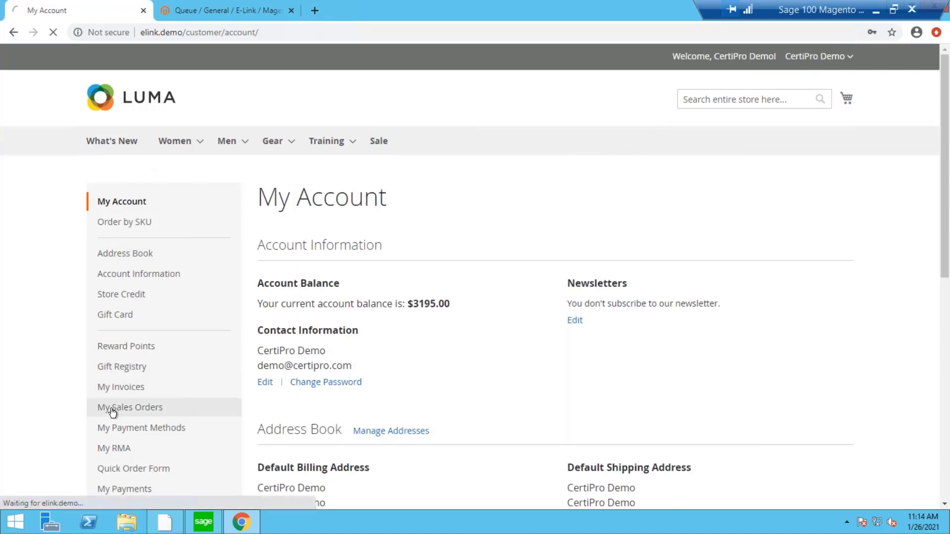
{"action": "scroll", "coordinate": [358, 329], "scroll_direction": "down", "scroll_amount": 1}
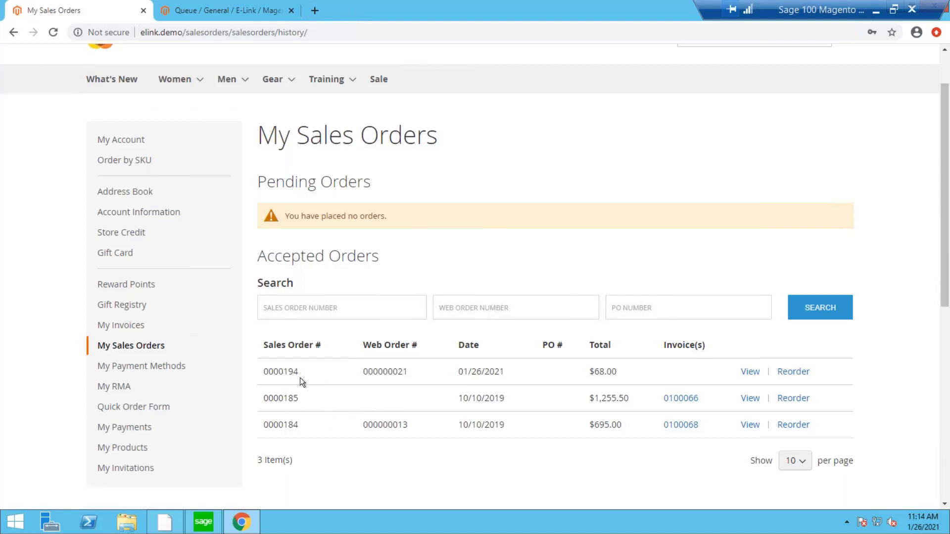
Step: Check the sales order number and web order number of the 01/26/2021 accepted order
{"action": "double_click", "coordinate": [273, 371]}
{"action": "left_click", "coordinate": [483, 372]}
{"action": "double_click", "coordinate": [384, 372]}
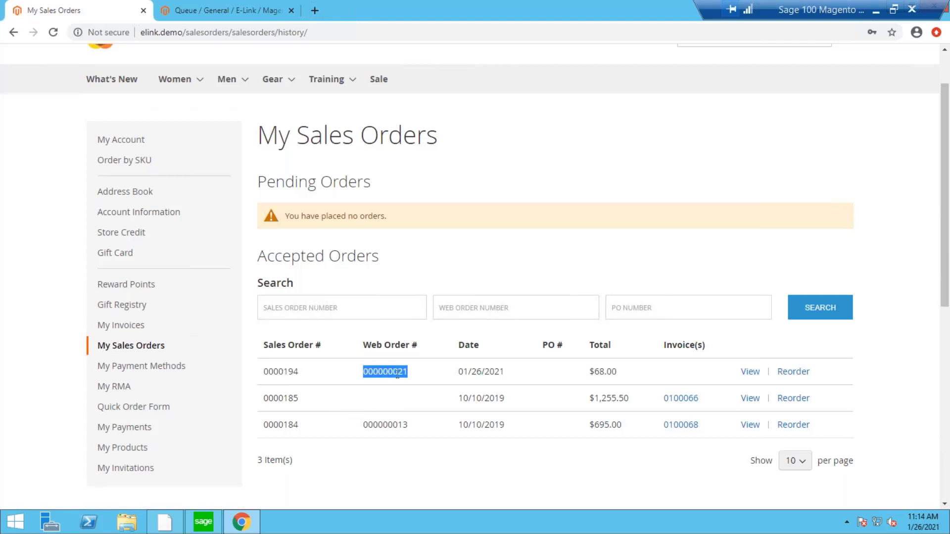
{"action": "left_click", "coordinate": [277, 371]}
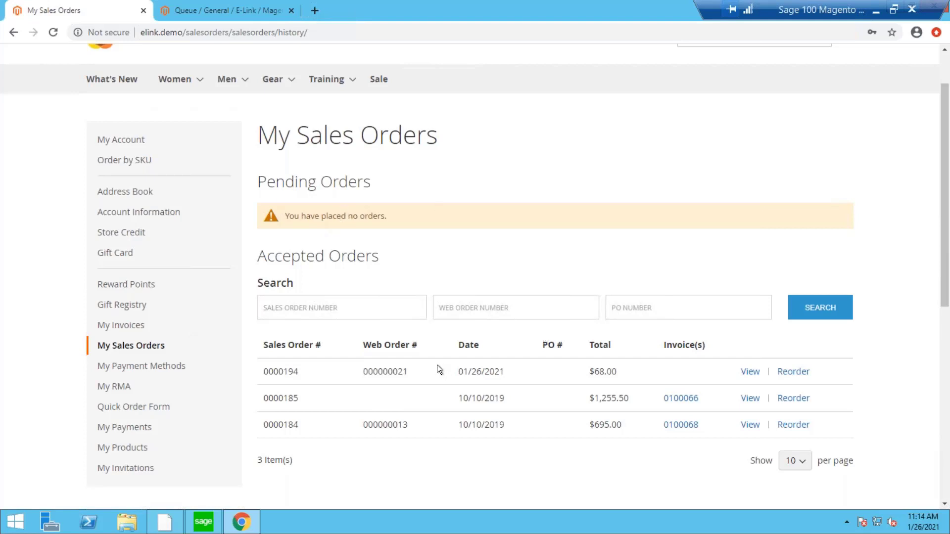
{"action": "double_click", "coordinate": [275, 370]}
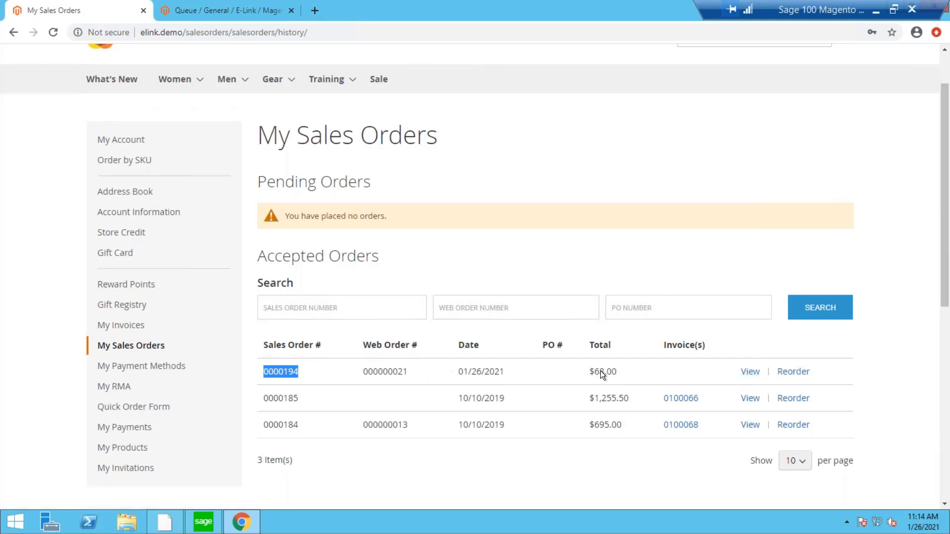
Step: View the 01/26/2021 sales order and review its ordered items, totals and order information
{"action": "left_click", "coordinate": [744, 371]}
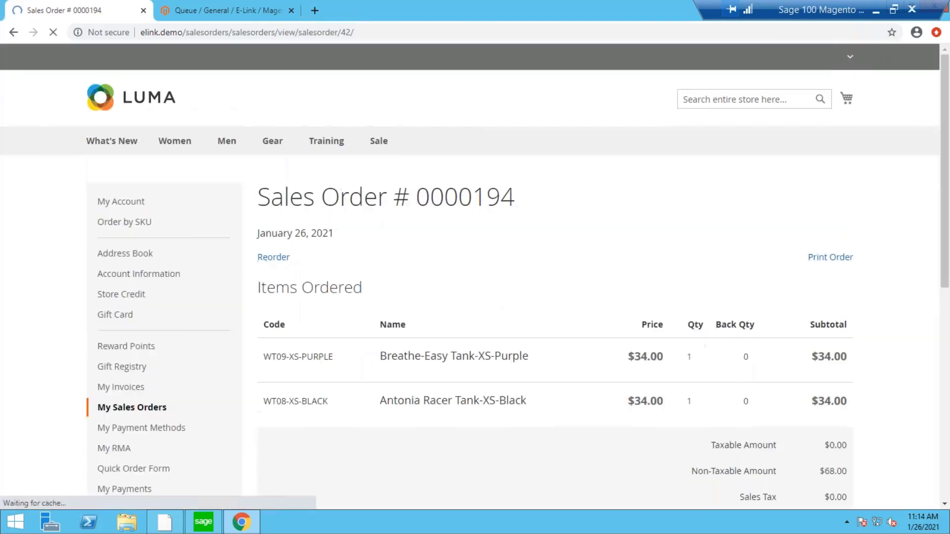
{"action": "scroll", "coordinate": [407, 283], "scroll_direction": "down", "scroll_amount": 3}
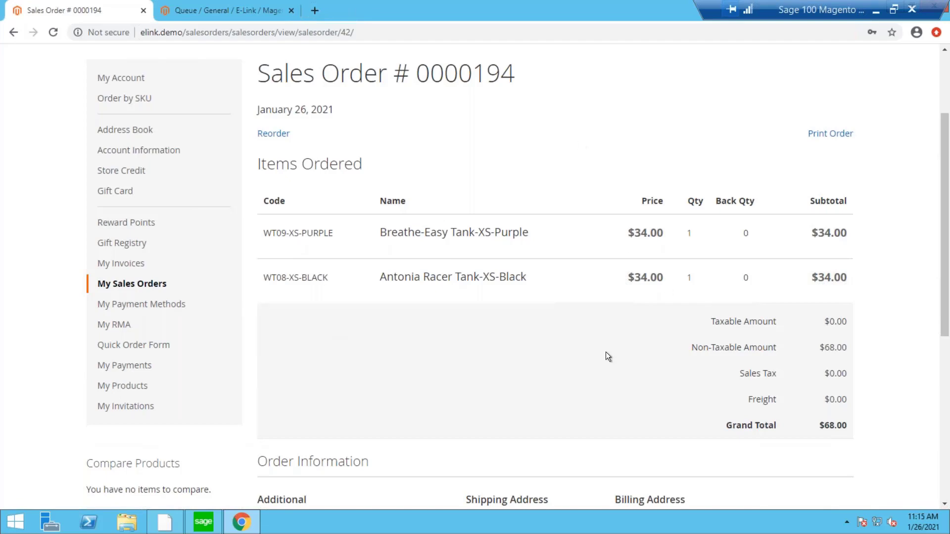
{"action": "scroll", "coordinate": [651, 298], "scroll_direction": "down", "scroll_amount": 3}
{"action": "scroll", "coordinate": [407, 265], "scroll_direction": "up", "scroll_amount": 4}
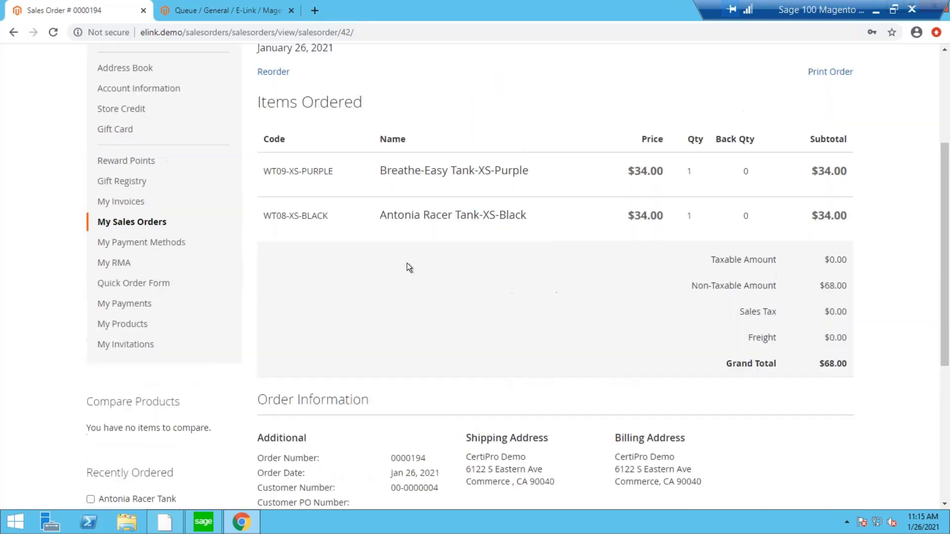
Step: Return to the My Sales Orders list and check the accepted order that has no web order number
{"action": "left_click", "coordinate": [132, 282]}
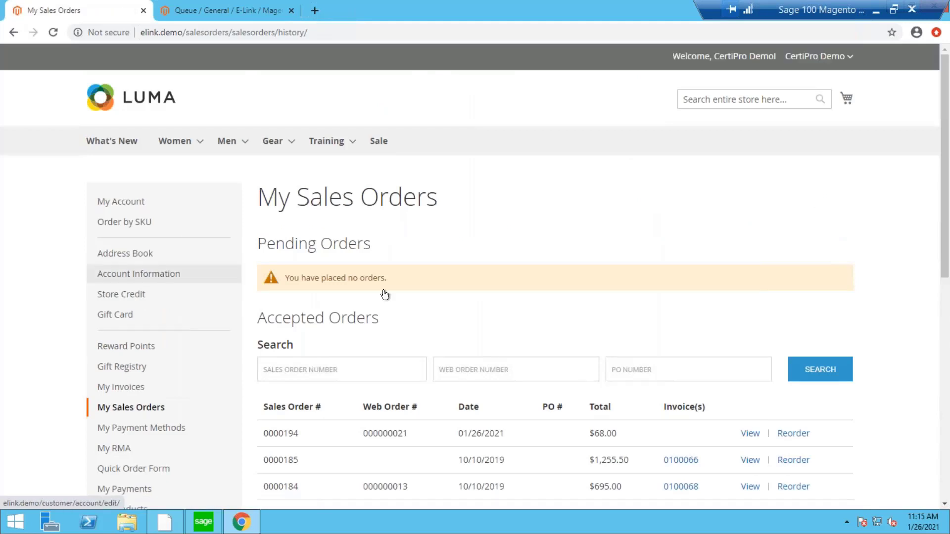
{"action": "scroll", "coordinate": [434, 294], "scroll_direction": "down", "scroll_amount": 1}
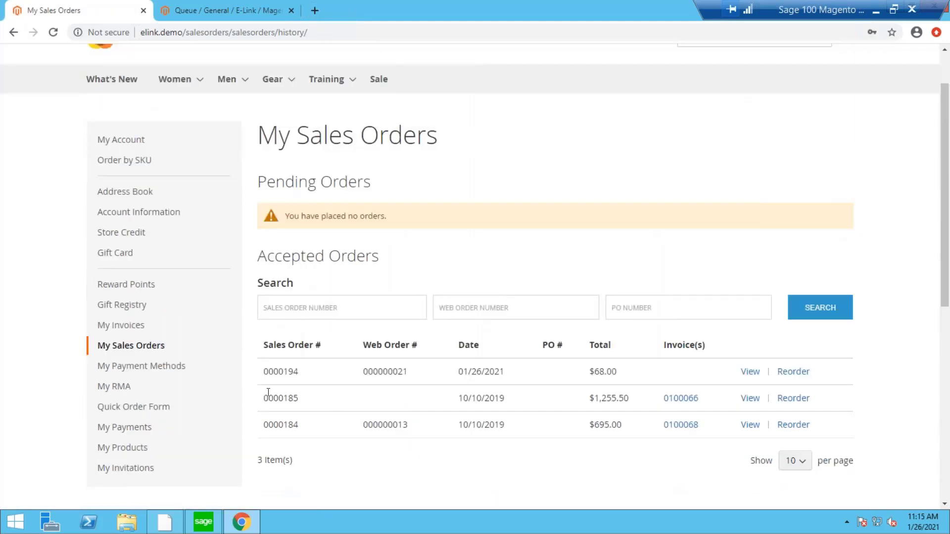
{"action": "double_click", "coordinate": [283, 396]}
Step: Switch to Sage 100 and open Sales Order Entry with the accounting date 1/26/2021
{"action": "left_click", "coordinate": [203, 522]}
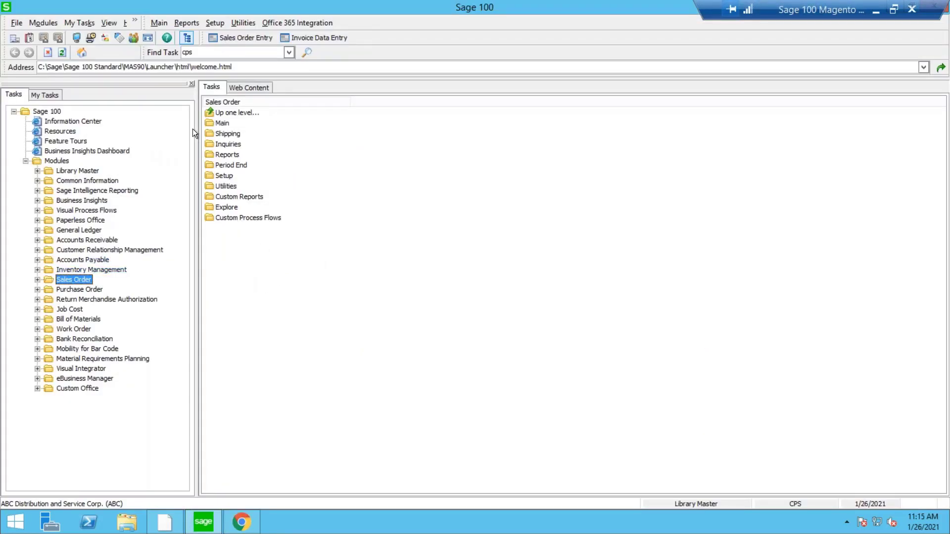
{"action": "left_click", "coordinate": [239, 42]}
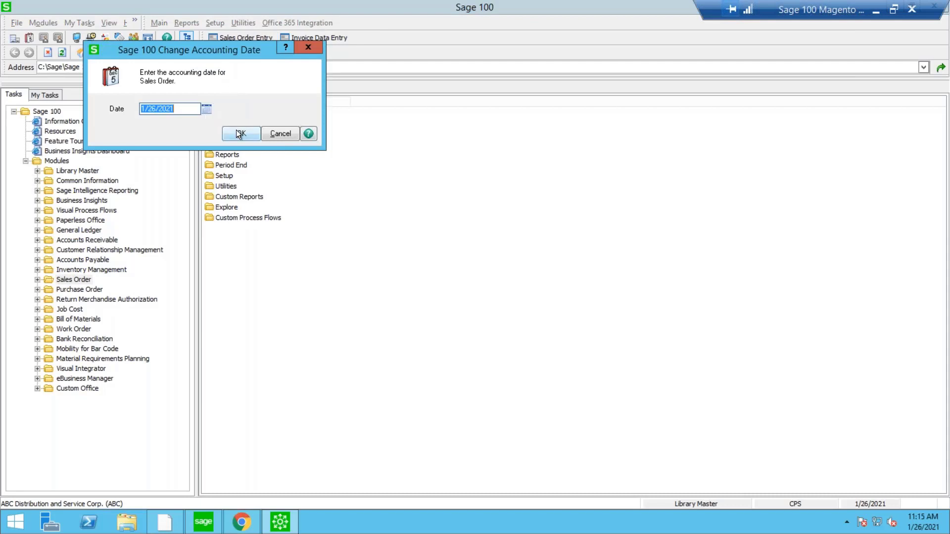
{"action": "left_click", "coordinate": [240, 134]}
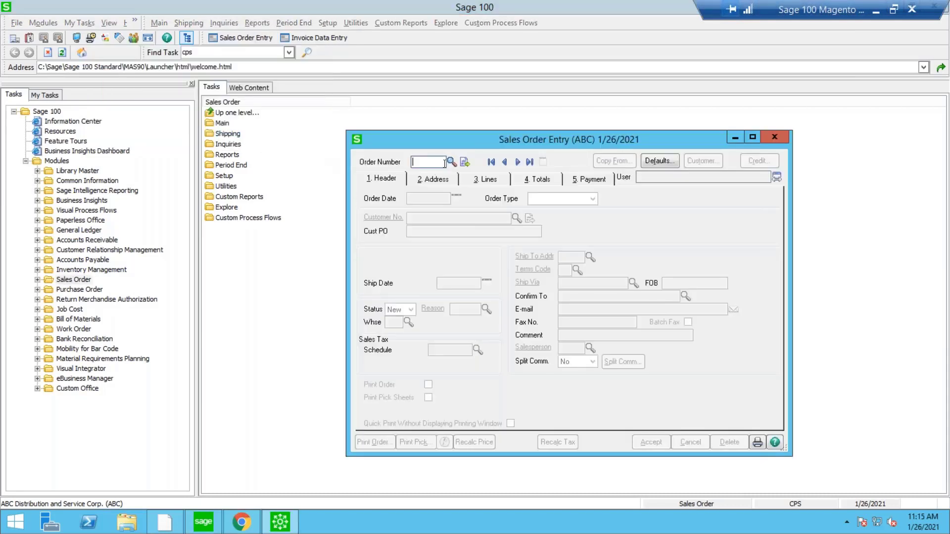
Step: Look up orders in the Web Orders view, sort by web order number descending, and open the newest web order
{"action": "left_click", "coordinate": [451, 161]}
{"action": "left_click", "coordinate": [569, 384]}
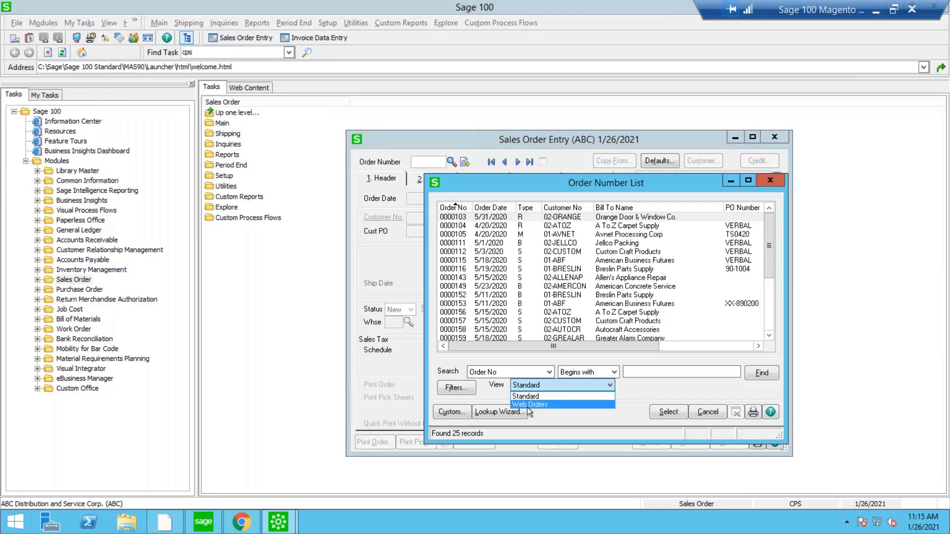
{"action": "left_click", "coordinate": [569, 407]}
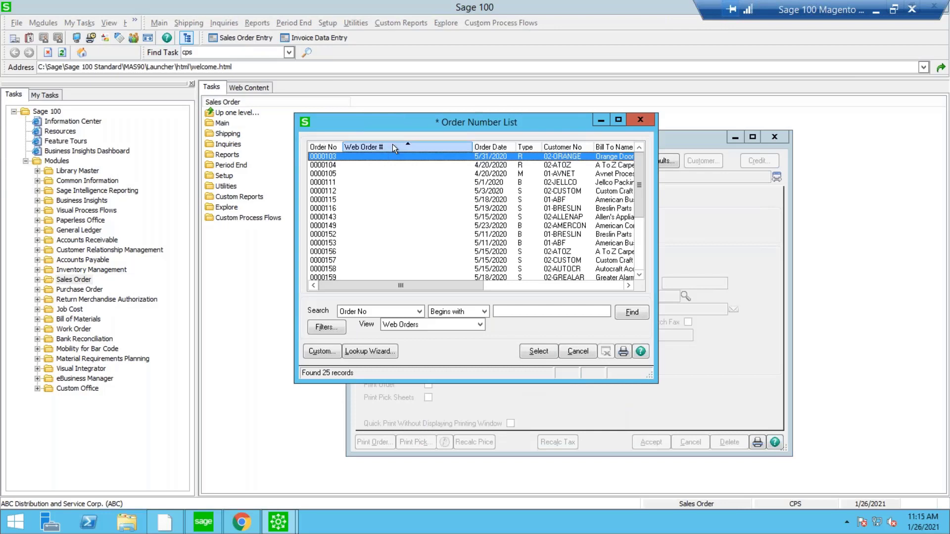
{"action": "left_click", "coordinate": [383, 147]}
{"action": "left_click", "coordinate": [388, 156]}
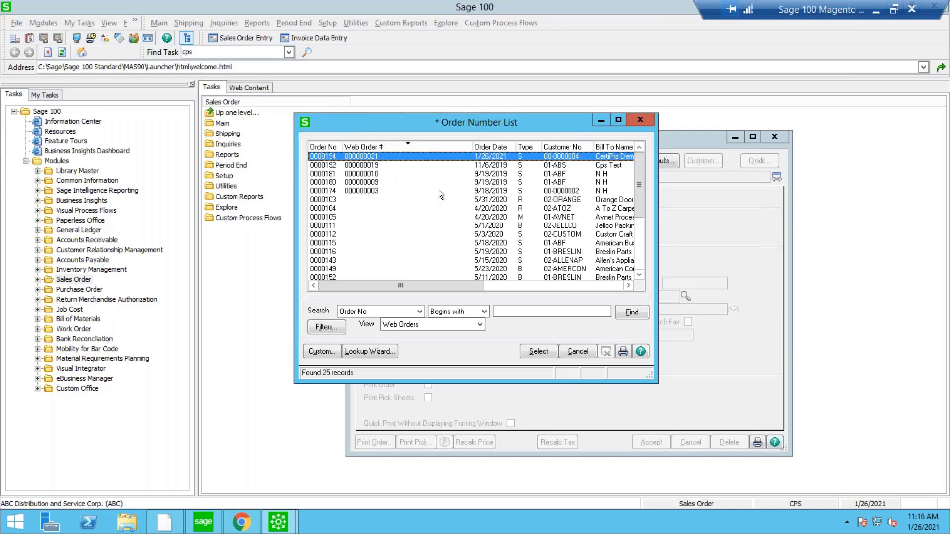
{"action": "key", "text": "Return"}
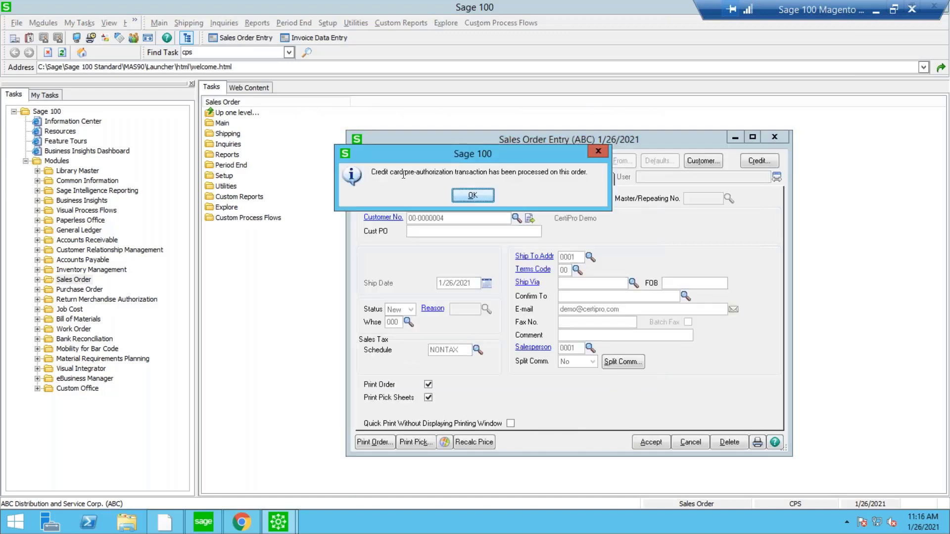
{"action": "left_click", "coordinate": [472, 195]}
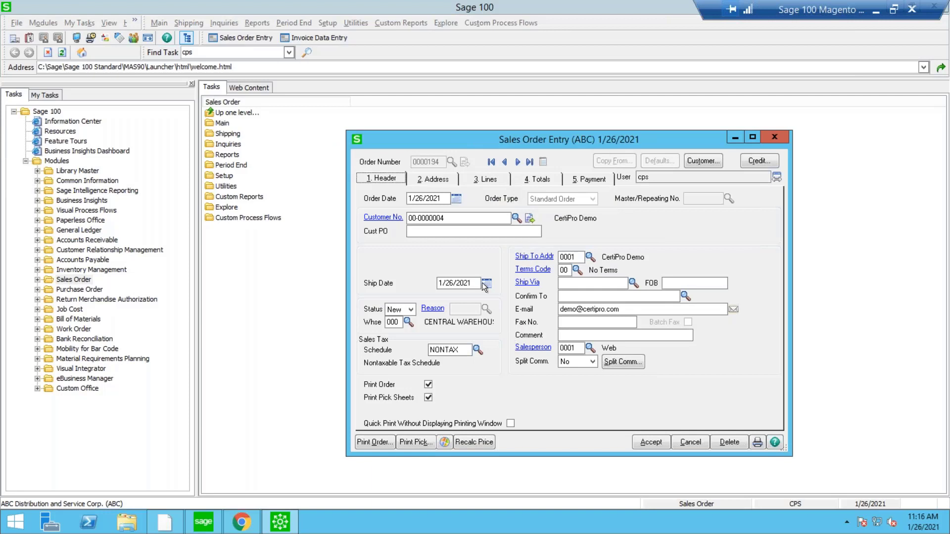
Step: Review the order's customer number, addresses, lines, totals and payment details, and close the order
{"action": "left_click", "coordinate": [470, 221]}
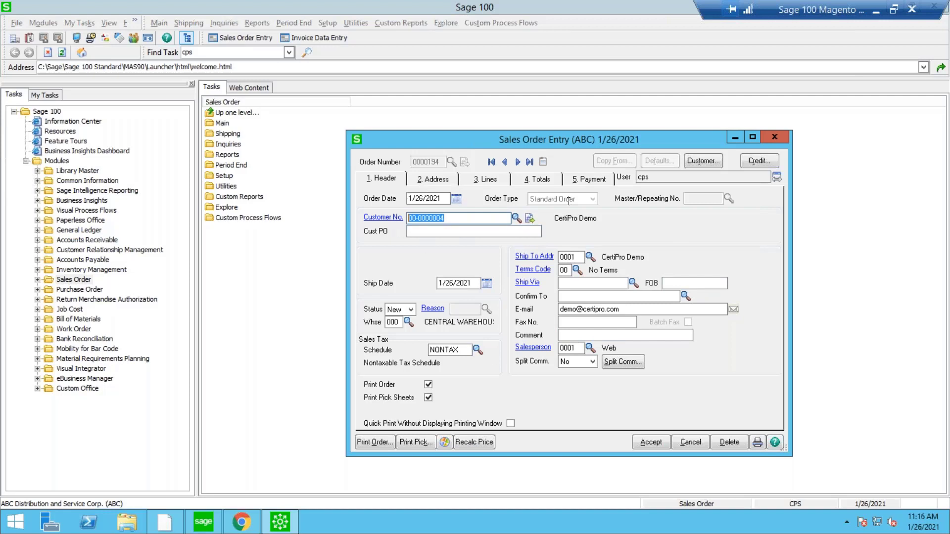
{"action": "left_click", "coordinate": [438, 179]}
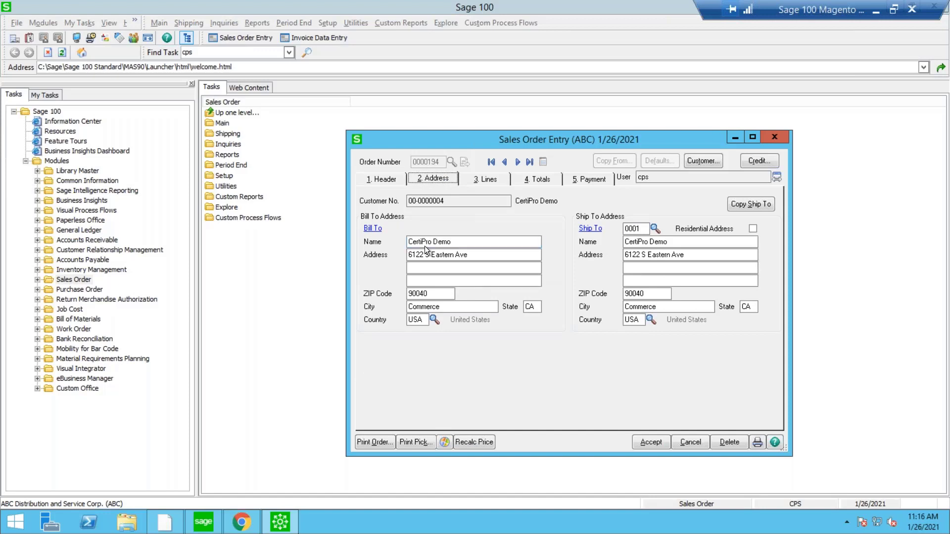
{"action": "left_click", "coordinate": [487, 181]}
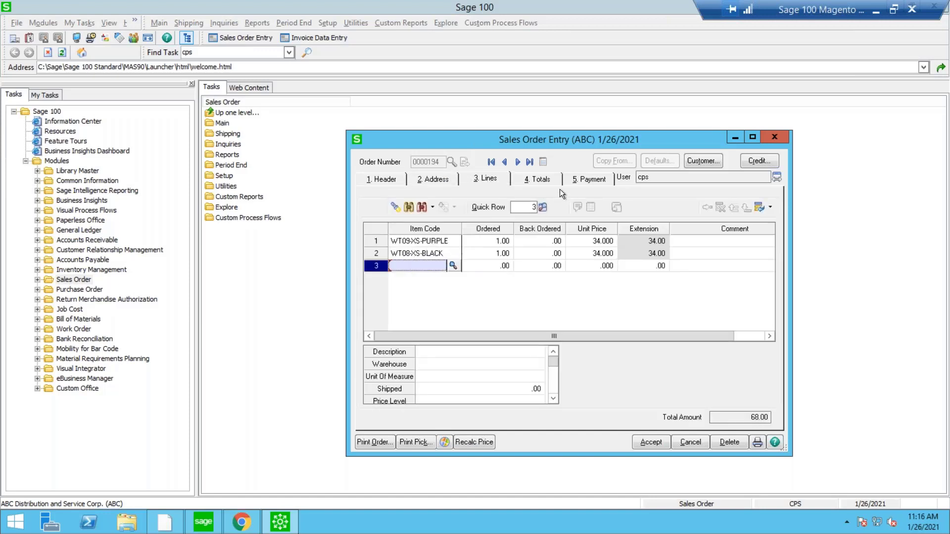
{"action": "left_click", "coordinate": [528, 179]}
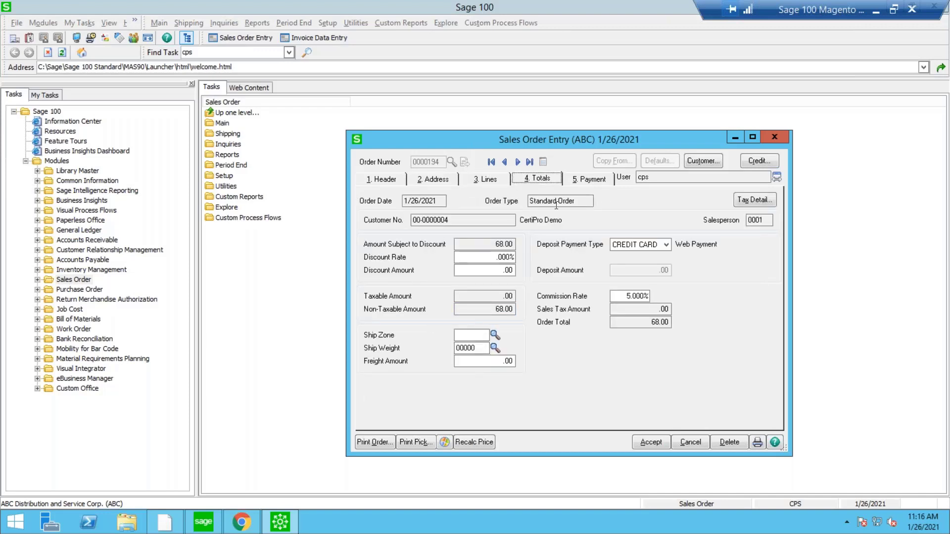
{"action": "left_click", "coordinate": [581, 180]}
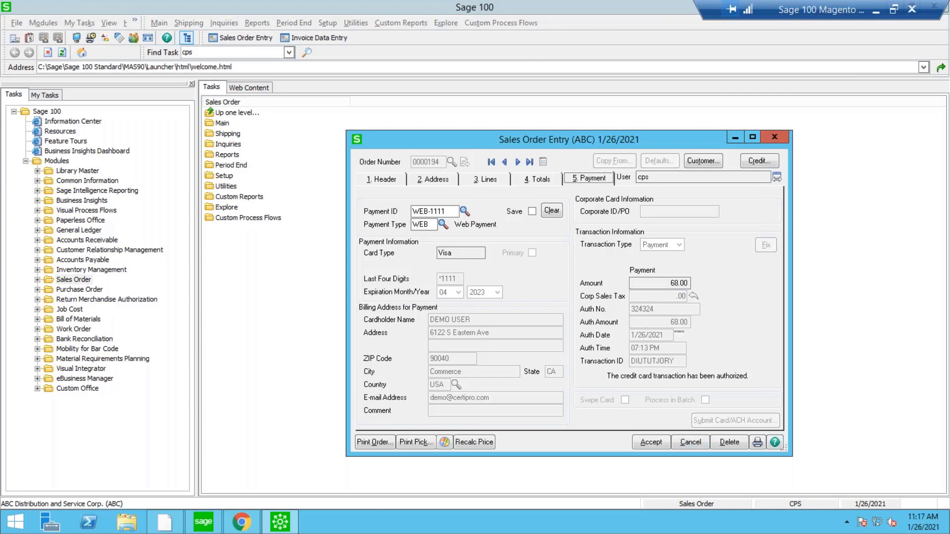
{"action": "left_click", "coordinate": [764, 138]}
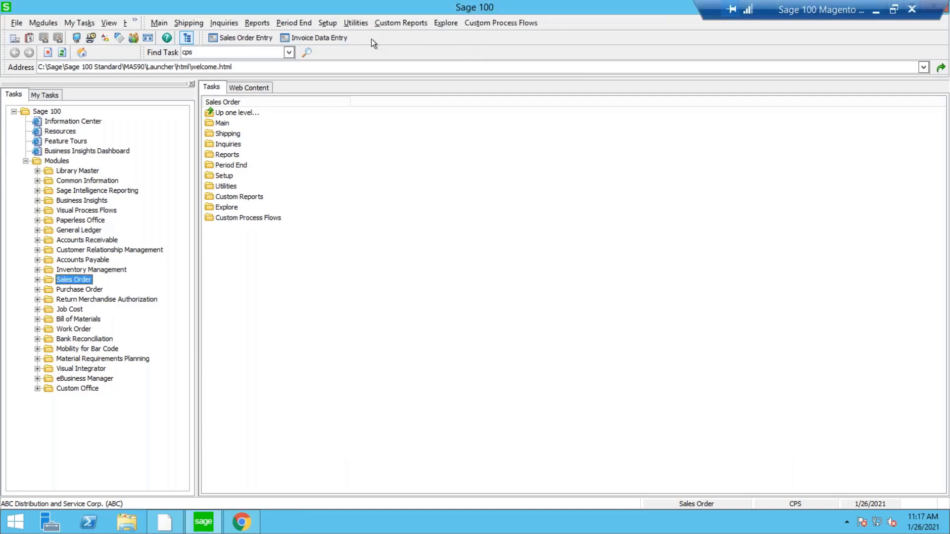
Step: Start a new invoice in Invoice Data Entry with the next invoice number and load the sales order with the highest order number
{"action": "left_click", "coordinate": [339, 40]}
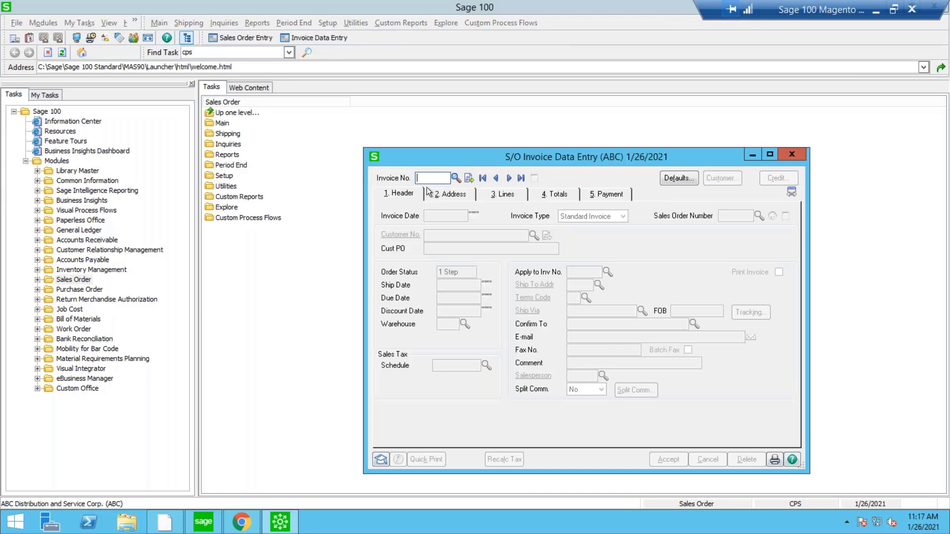
{"action": "left_click", "coordinate": [466, 178]}
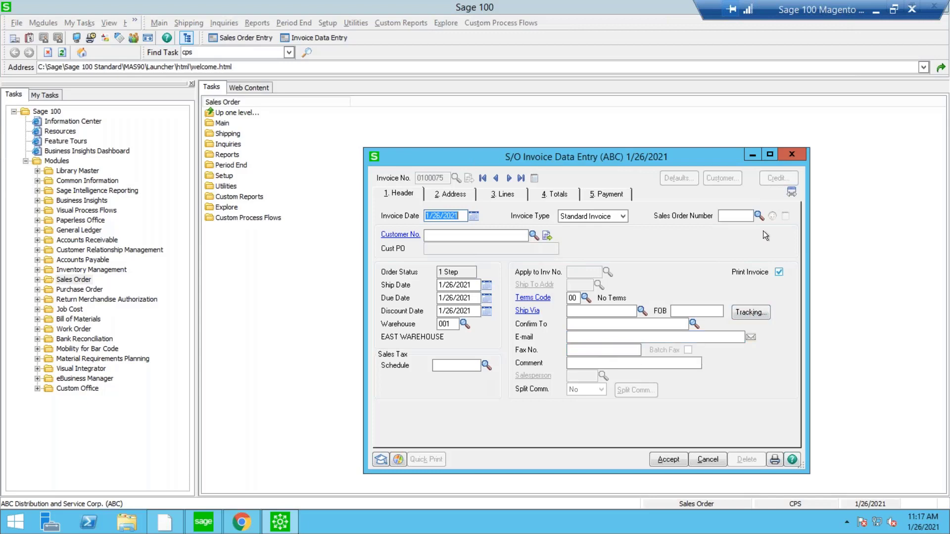
{"action": "left_click", "coordinate": [760, 216]}
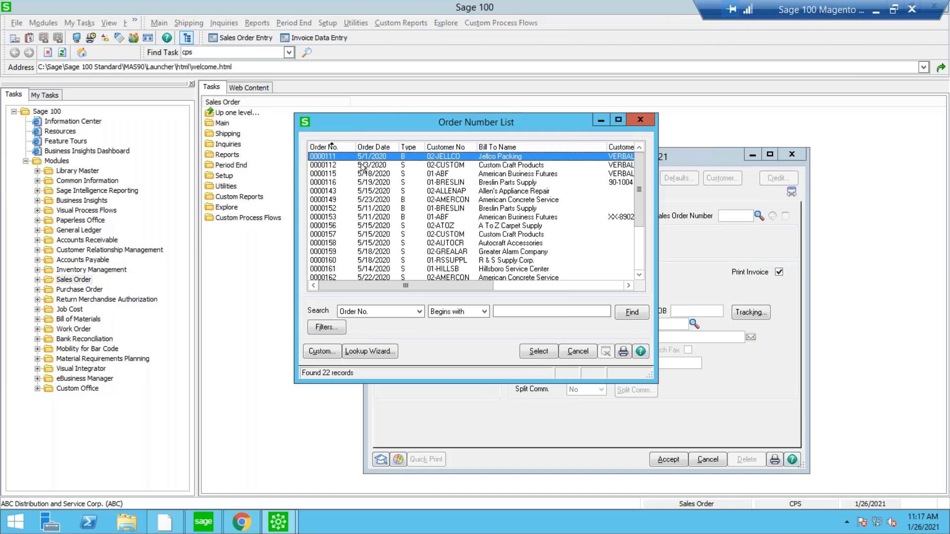
{"action": "left_click", "coordinate": [337, 147]}
{"action": "double_click", "coordinate": [338, 155]}
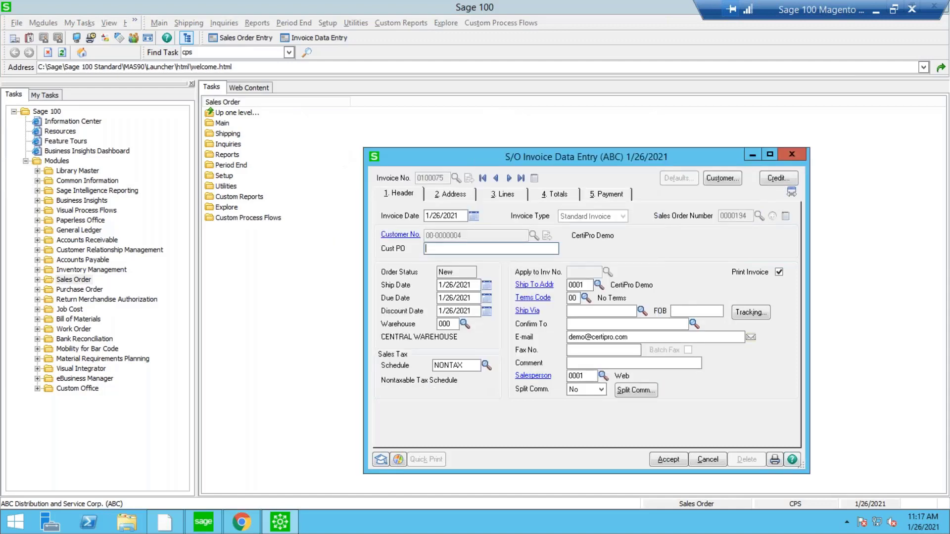
{"action": "left_click", "coordinate": [750, 312]}
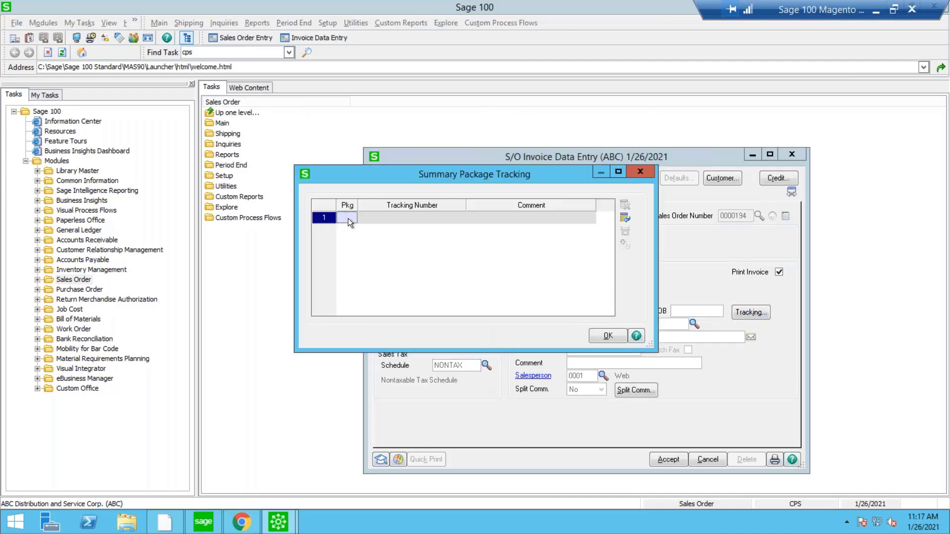
{"action": "key", "text": "Tab"}
{"action": "type", "text": "1"}
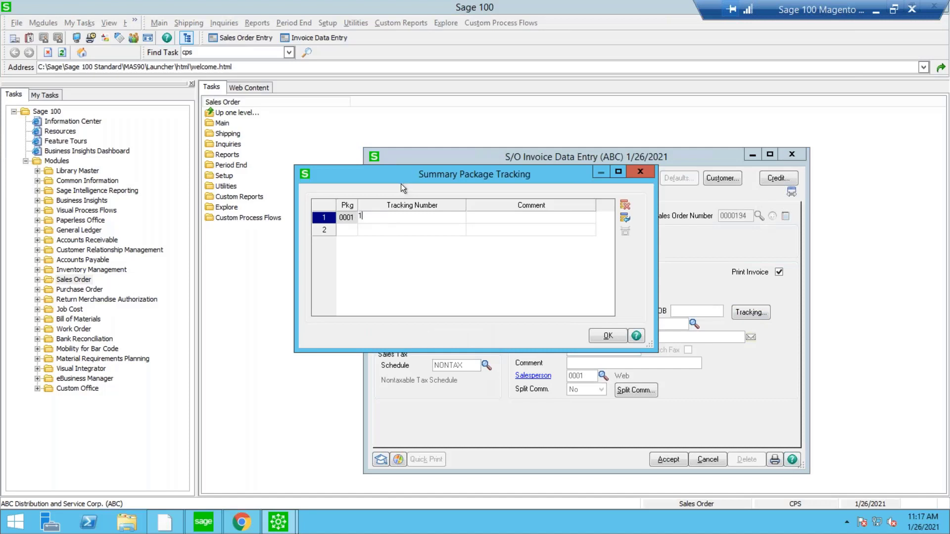
{"action": "type", "text": "2312321321321"}
{"action": "left_click", "coordinate": [606, 336]}
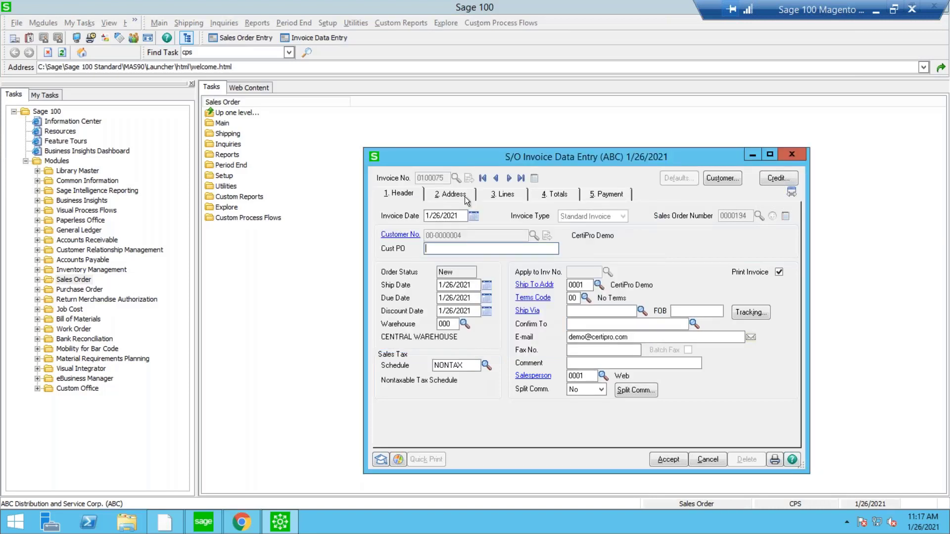
Step: Ship the complete sales order on the invoice lines, accept the invoice and close Invoice Data Entry
{"action": "left_click", "coordinate": [502, 194]}
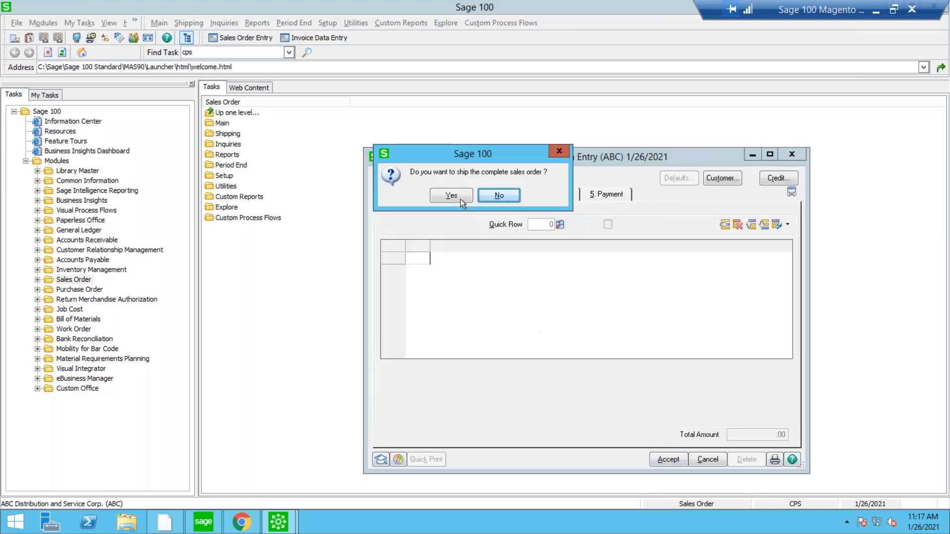
{"action": "left_click", "coordinate": [460, 199]}
{"action": "left_click", "coordinate": [670, 458]}
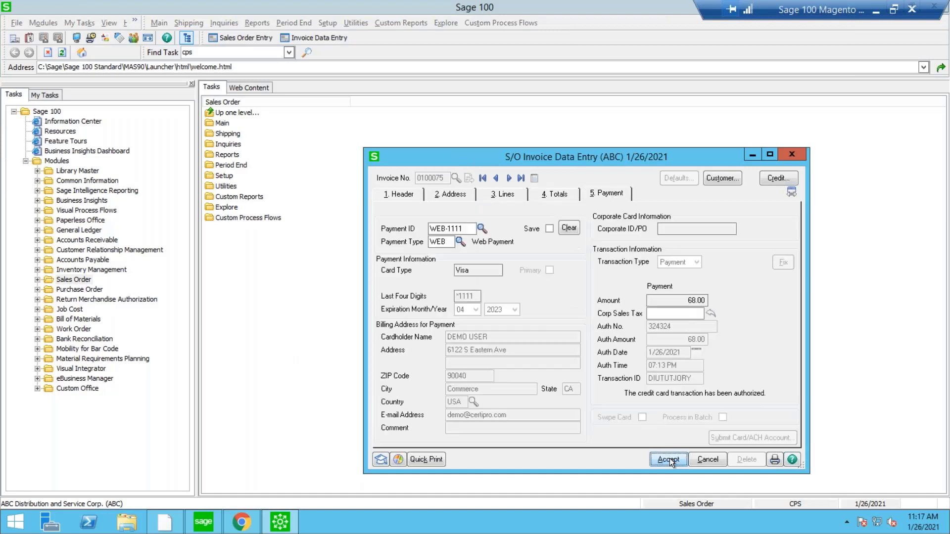
{"action": "left_click", "coordinate": [793, 154]}
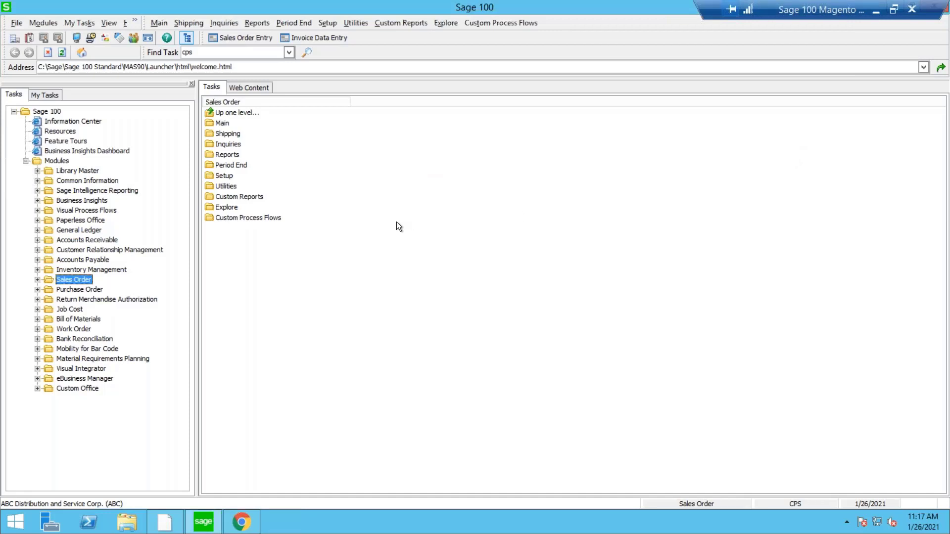
Step: Switch to the Magento store in Chrome and open the Quick Order Form in the customer account
{"action": "left_click", "coordinate": [242, 522]}
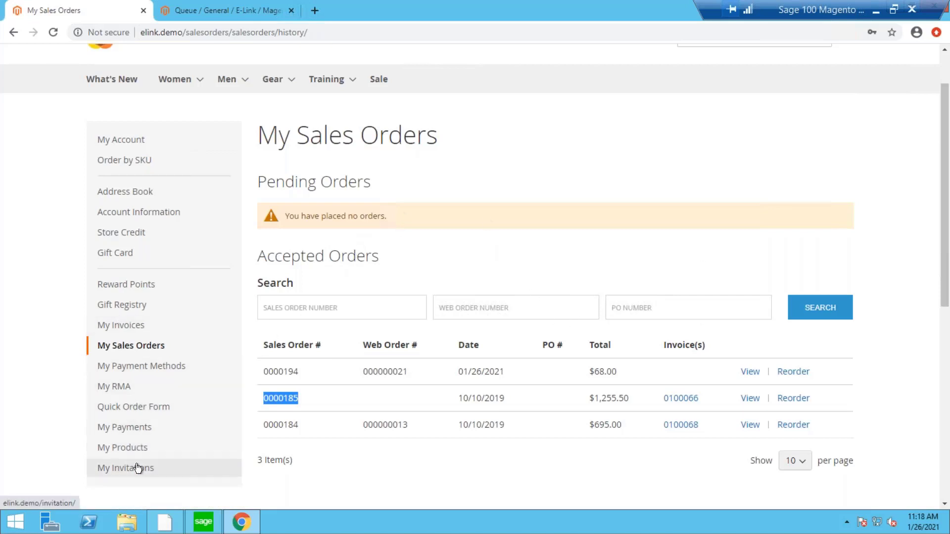
{"action": "left_click", "coordinate": [429, 272]}
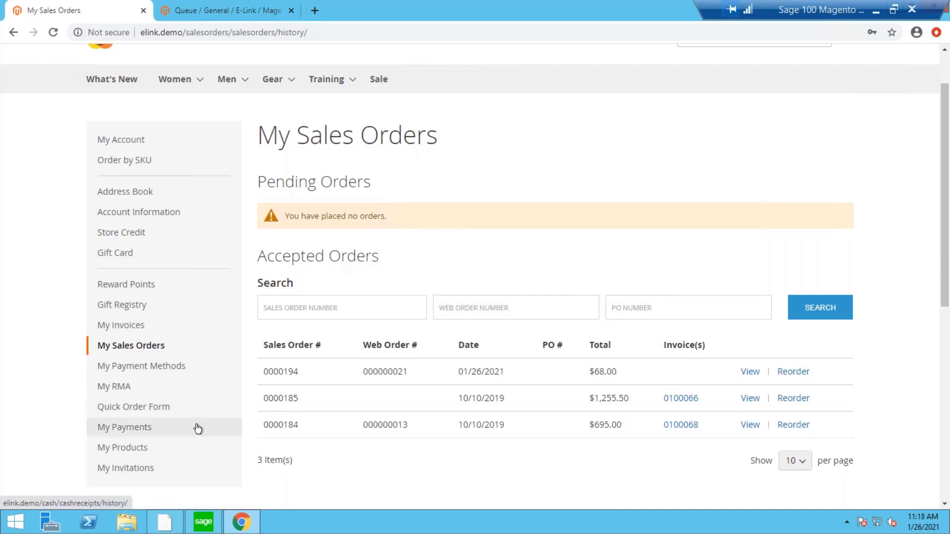
{"action": "left_click", "coordinate": [156, 412]}
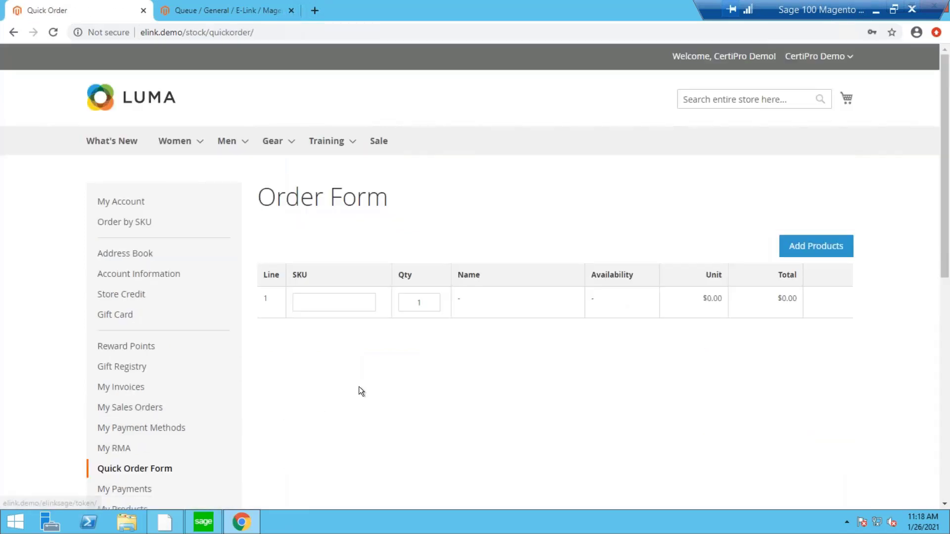
{"action": "mouse_move", "coordinate": [180, 140]}
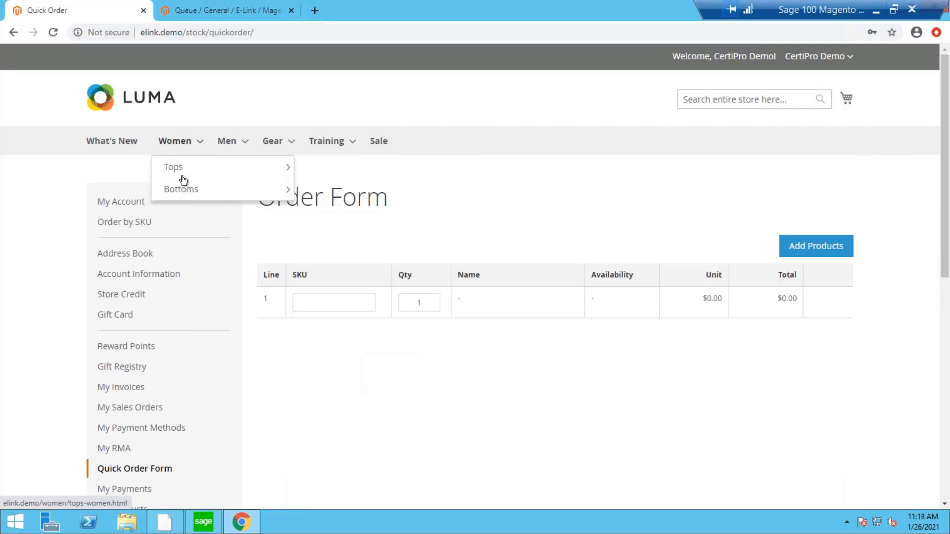
{"action": "mouse_move", "coordinate": [182, 176]}
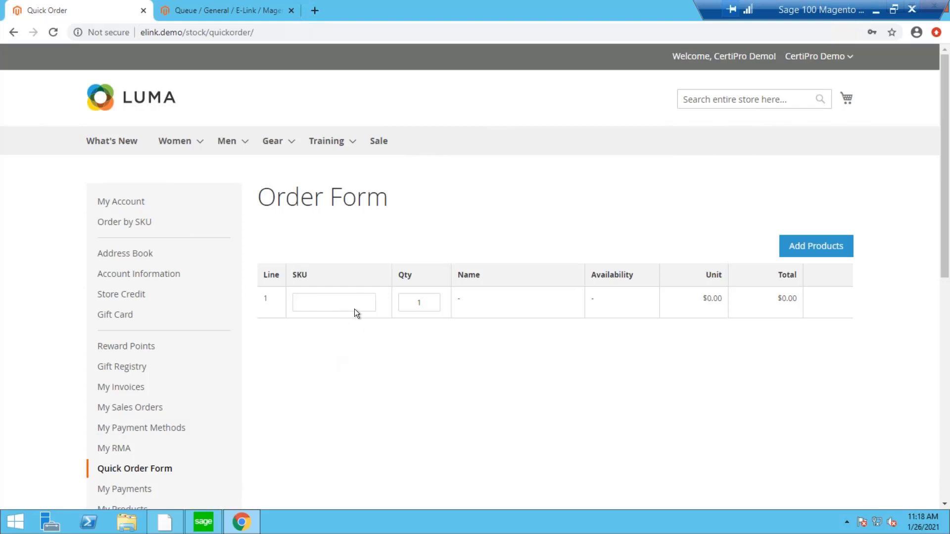
Step: Search all products and add Joust Duffle Bag, Strive Shoulder Pack and Crown Summit Backpack to the order form
{"action": "left_click", "coordinate": [315, 303]}
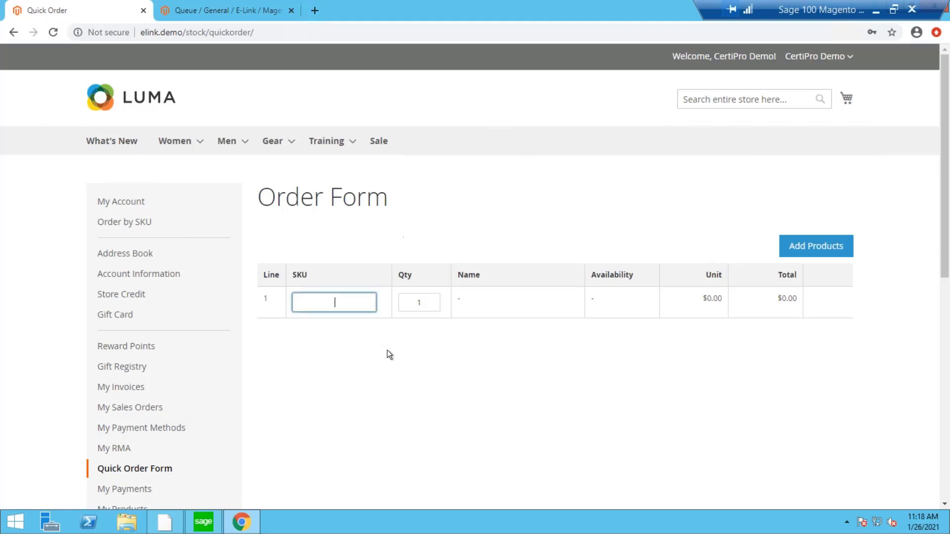
{"action": "left_click", "coordinate": [815, 245]}
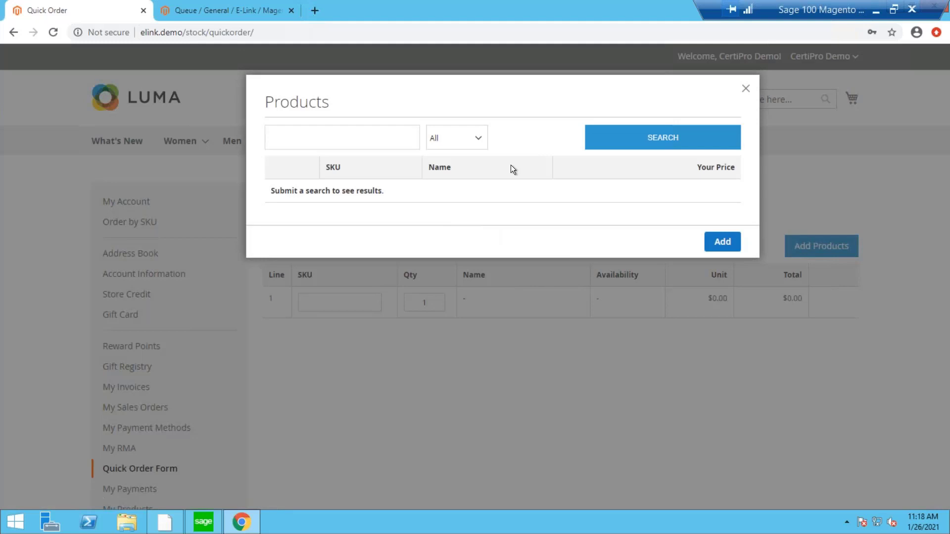
{"action": "left_click", "coordinate": [656, 139]}
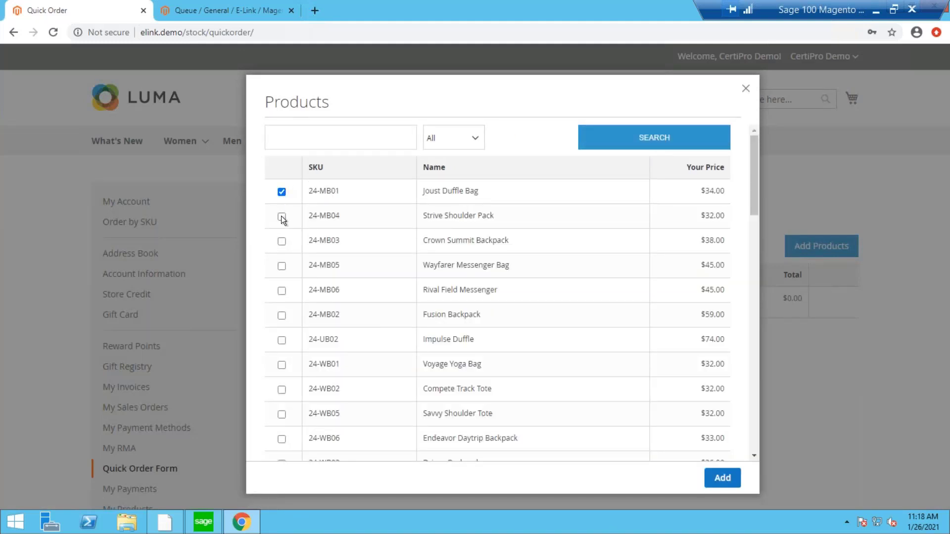
{"action": "left_click", "coordinate": [281, 241]}
{"action": "left_click", "coordinate": [719, 478]}
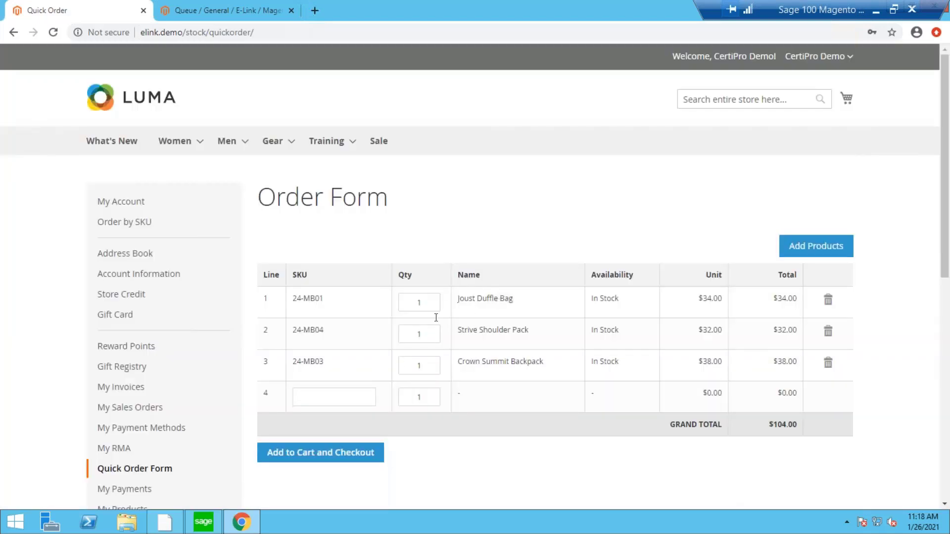
Step: Set the order form quantities to 2 for Strive Shoulder Pack and 3 for Crown Summit Backpack
{"action": "double_click", "coordinate": [425, 327]}
{"action": "type", "text": "2"}
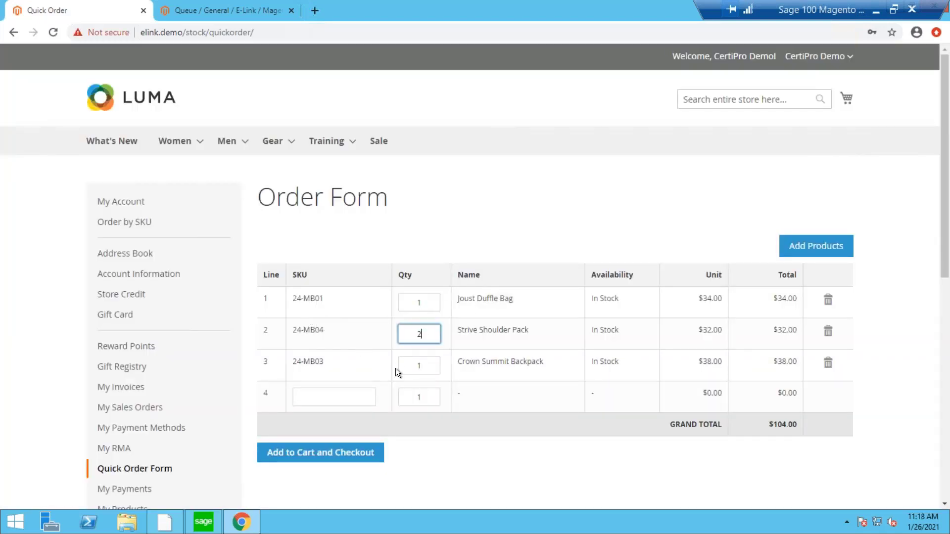
{"action": "double_click", "coordinate": [430, 370]}
{"action": "type", "text": "3"}
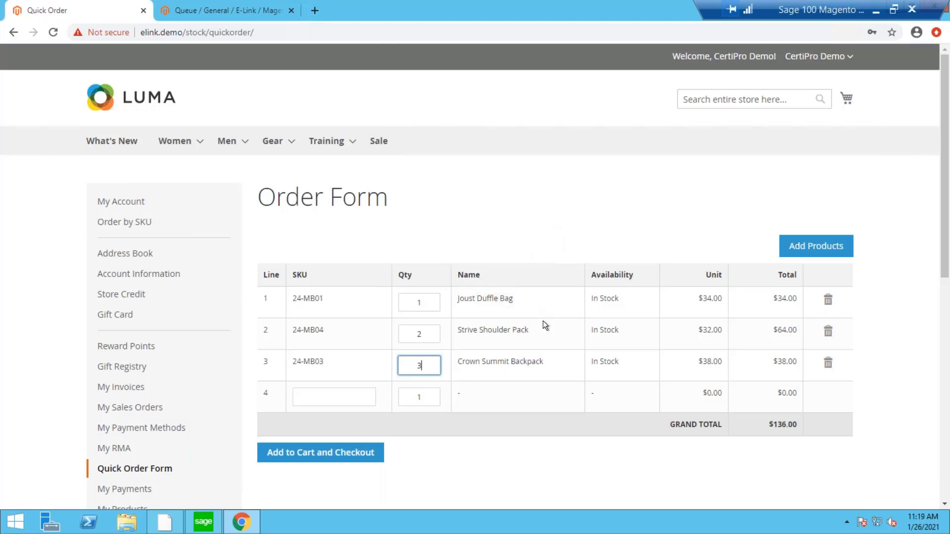
Step: Open the My Invoices list and check the newest invoice and the invoice that has no sales order number
{"action": "scroll", "coordinate": [542, 320], "scroll_direction": "down", "scroll_amount": 1}
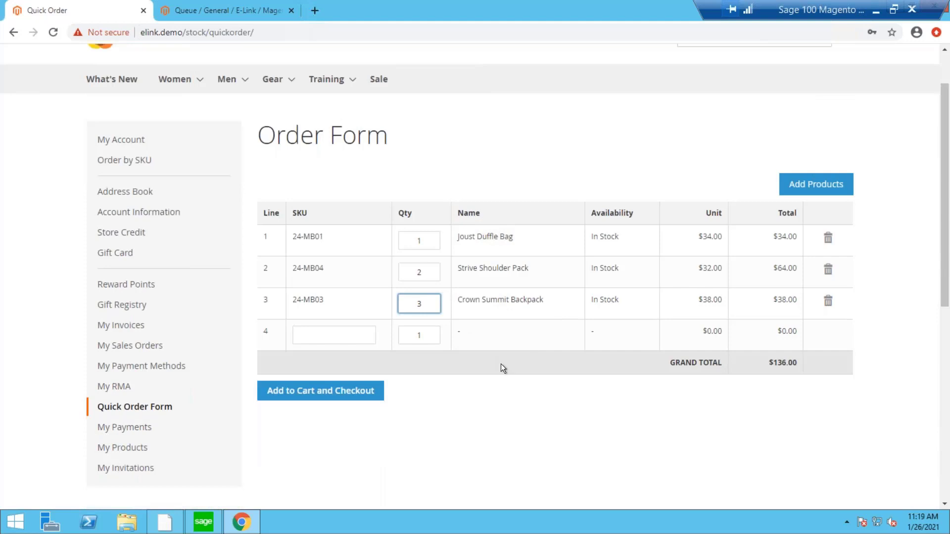
{"action": "left_click", "coordinate": [120, 324]}
{"action": "scroll", "coordinate": [360, 345], "scroll_direction": "down", "scroll_amount": 1}
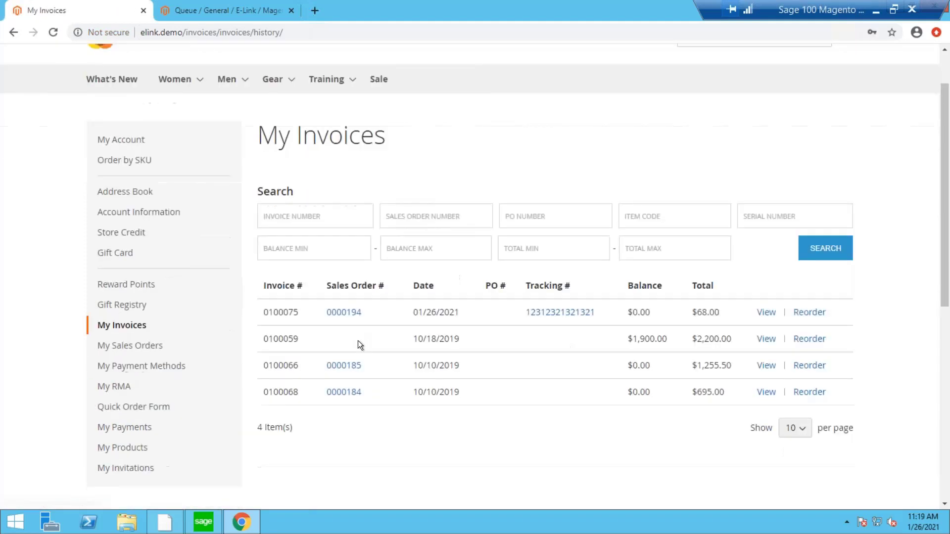
{"action": "double_click", "coordinate": [271, 312]}
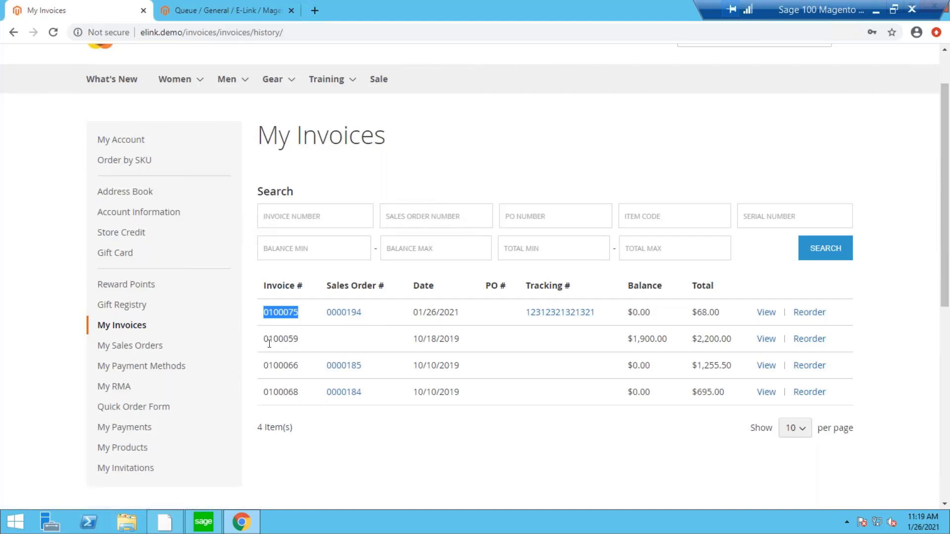
{"action": "left_click_drag", "start_coordinate": [263, 339], "coordinate": [524, 341]}
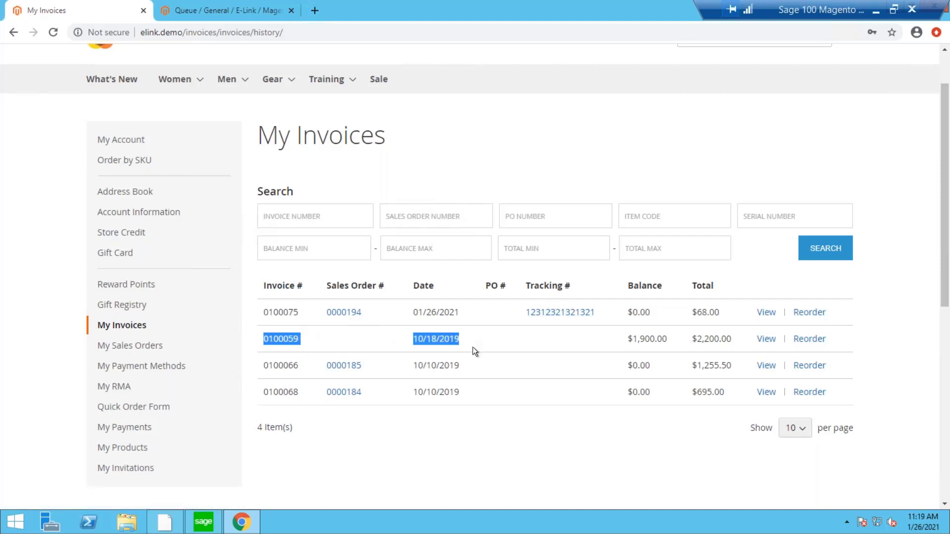
Step: View the newest invoice and review its items ordered, totals and shipment tracking
{"action": "left_click", "coordinate": [766, 313]}
{"action": "scroll", "coordinate": [542, 279], "scroll_direction": "down", "scroll_amount": 1}
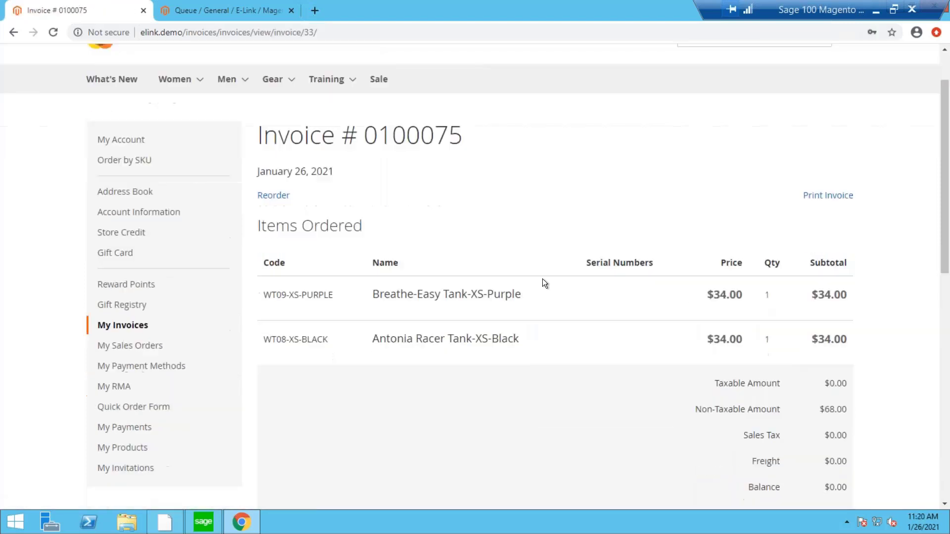
{"action": "scroll", "coordinate": [419, 247], "scroll_direction": "down", "scroll_amount": 3}
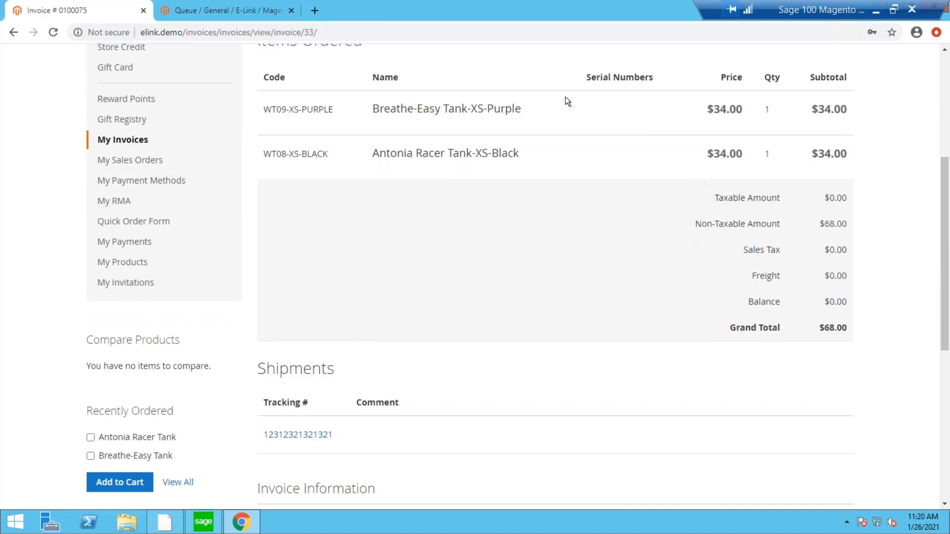
{"action": "scroll", "coordinate": [569, 145], "scroll_direction": "up", "scroll_amount": 1}
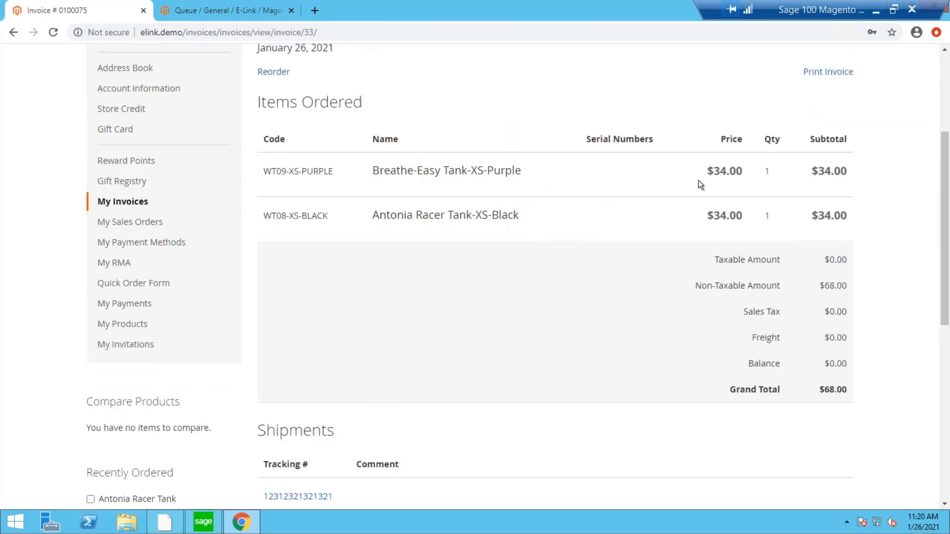
{"action": "scroll", "coordinate": [630, 254], "scroll_direction": "down", "scroll_amount": 3}
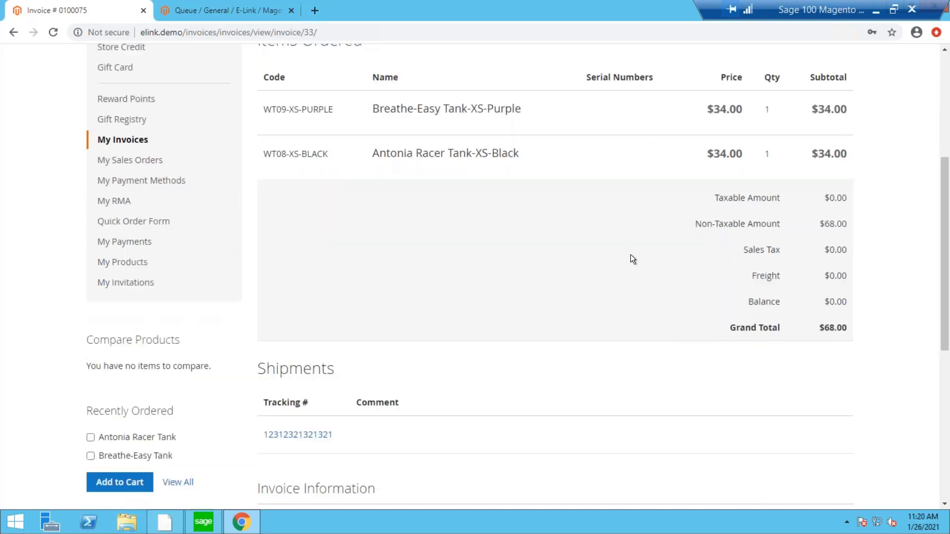
{"action": "scroll", "coordinate": [504, 254], "scroll_direction": "up", "scroll_amount": 4}
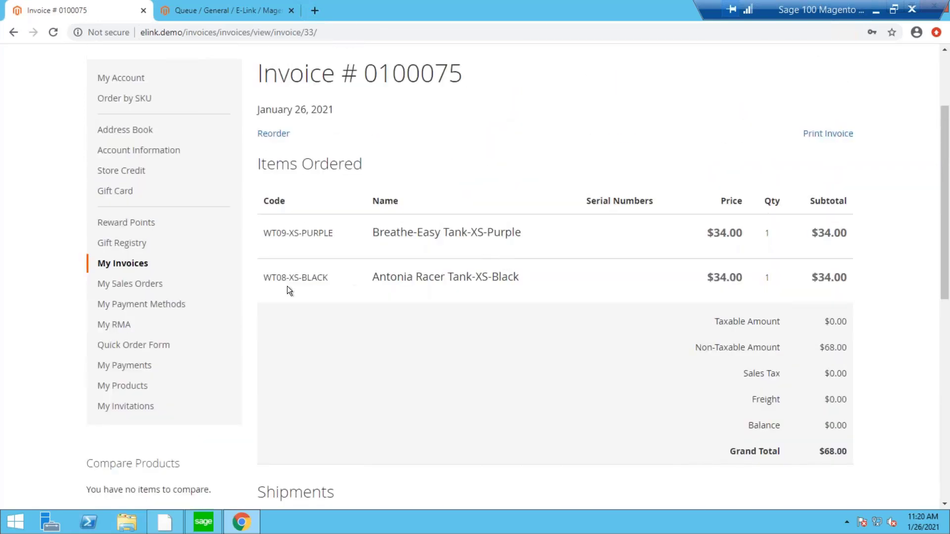
Step: Open My Payments and review the payment history entries, including the last check payment's reference
{"action": "left_click", "coordinate": [128, 368]}
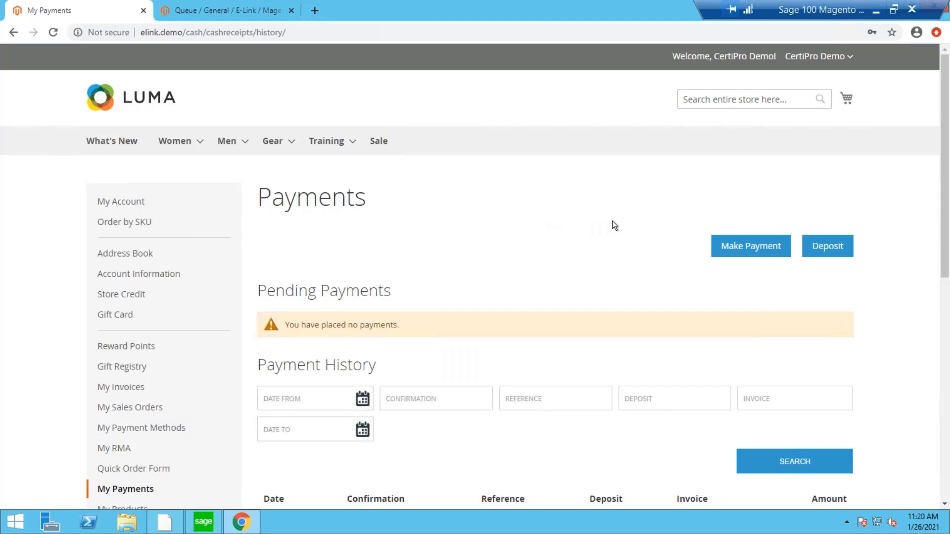
{"action": "scroll", "coordinate": [432, 287], "scroll_direction": "down", "scroll_amount": 3}
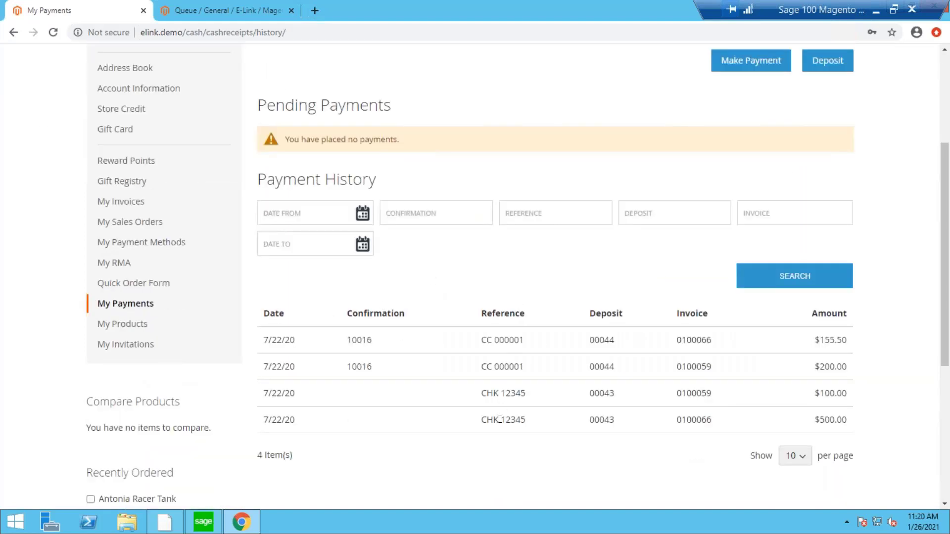
{"action": "triple_click", "coordinate": [530, 420]}
{"action": "left_click", "coordinate": [658, 421]}
{"action": "scroll", "coordinate": [692, 263], "scroll_direction": "up", "scroll_amount": 3}
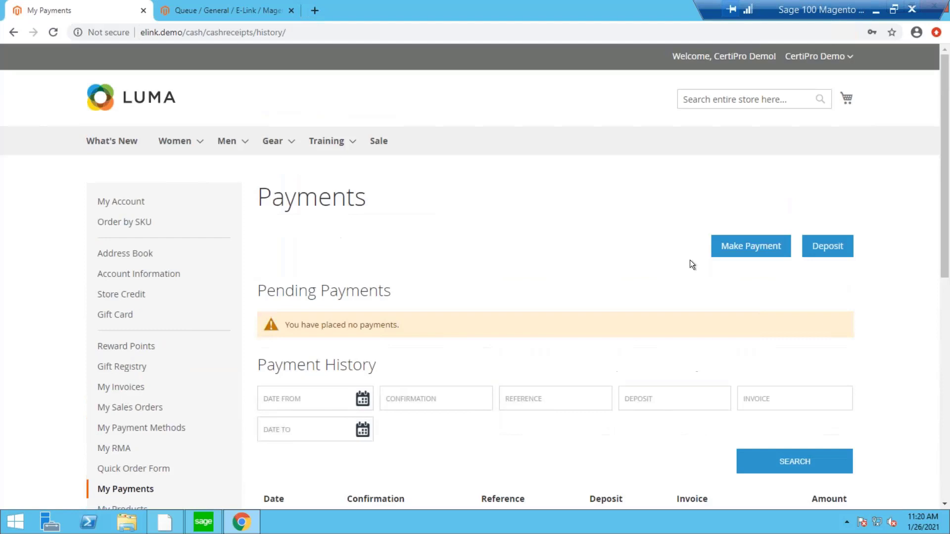
Step: Start a new payment, choose ACH as the payment type and look over its account and billing fields
{"action": "left_click", "coordinate": [759, 252]}
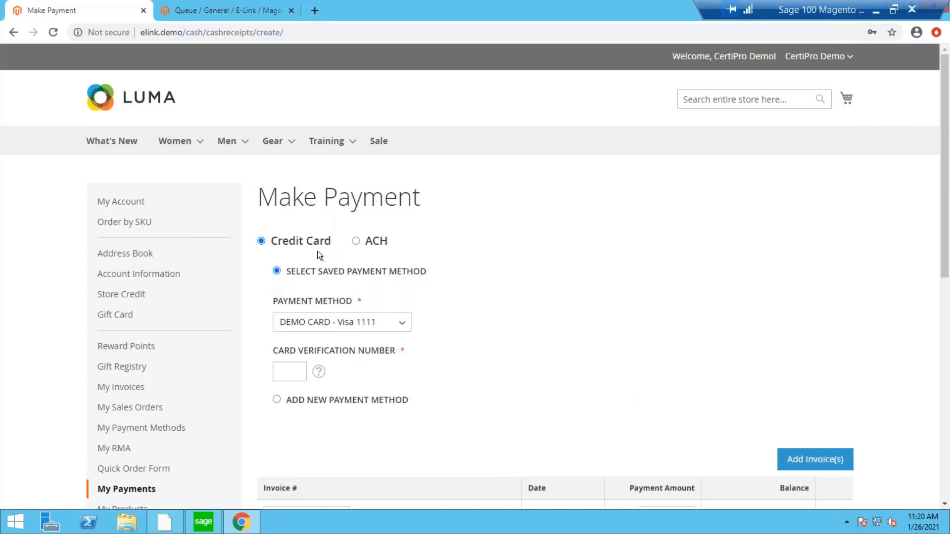
{"action": "left_click", "coordinate": [355, 241]}
{"action": "scroll", "coordinate": [348, 290], "scroll_direction": "down", "scroll_amount": 3}
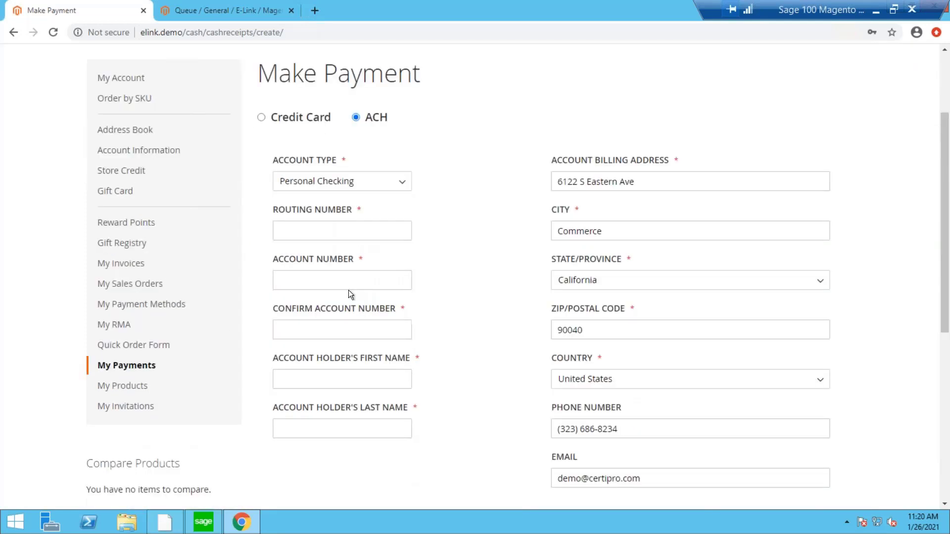
Step: Switch the payment type to Credit Card, keep the saved DEMO CARD Visa as payment method, and enter its card verification number
{"action": "left_click", "coordinate": [261, 118]}
{"action": "left_click", "coordinate": [286, 247]}
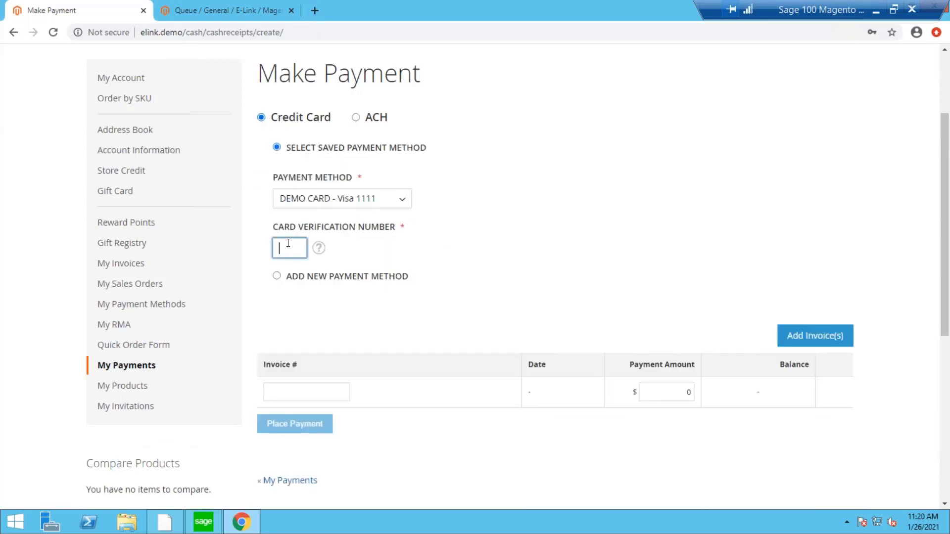
{"action": "type", "text": "123"}
{"action": "left_click", "coordinate": [394, 195]}
{"action": "left_click", "coordinate": [337, 276]}
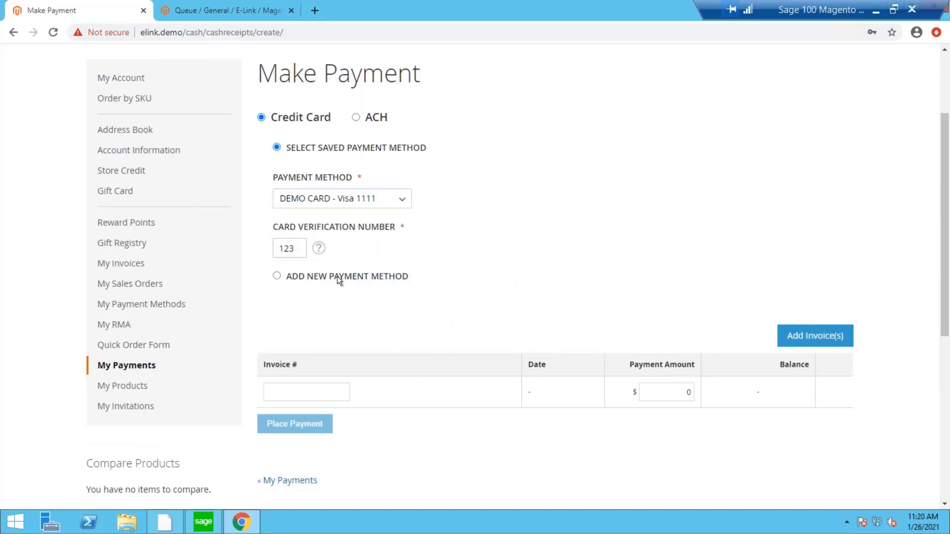
Step: Look over the card and billing fields for adding a new payment method, and return to the saved payment method
{"action": "left_click", "coordinate": [327, 273]}
{"action": "scroll", "coordinate": [478, 285], "scroll_direction": "down", "scroll_amount": 2}
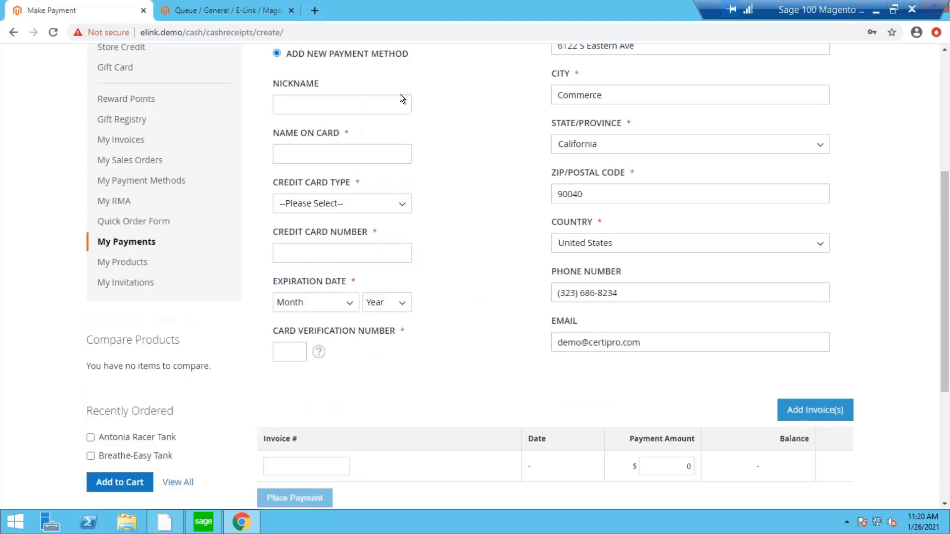
{"action": "scroll", "coordinate": [346, 148], "scroll_direction": "up", "scroll_amount": 1}
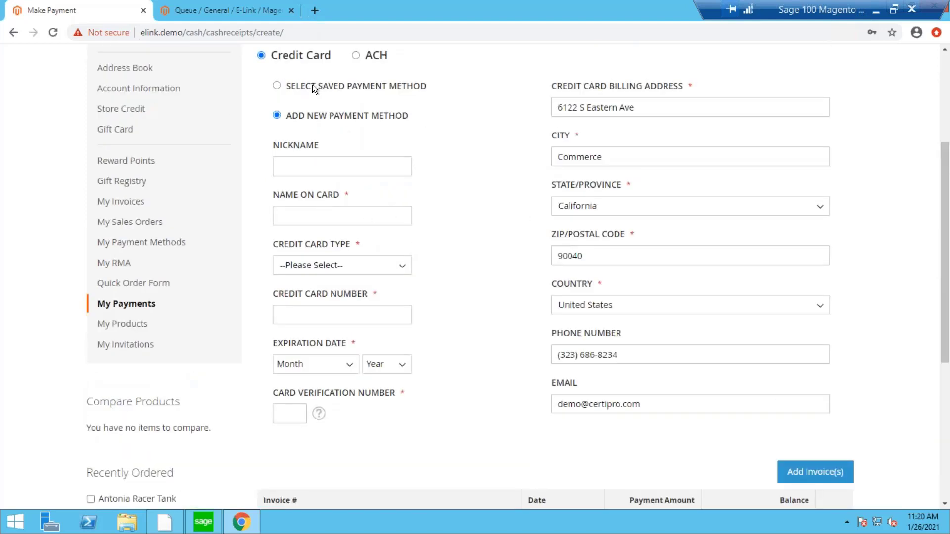
{"action": "left_click", "coordinate": [313, 87]}
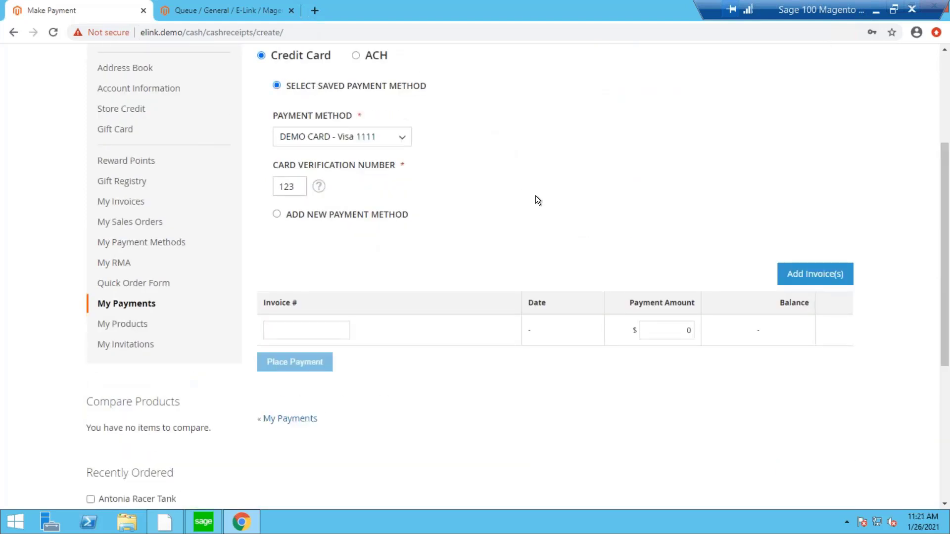
Step: Add the open invoice dated 10/18/2019 to the payment with an amount of 1200, and place the payment
{"action": "left_click", "coordinate": [800, 272]}
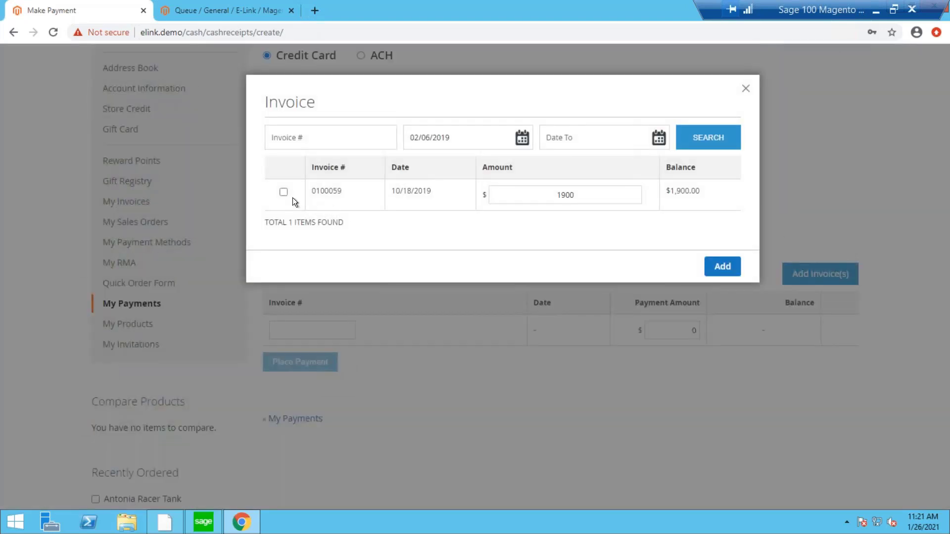
{"action": "left_click", "coordinate": [283, 192]}
{"action": "left_click", "coordinate": [614, 195]}
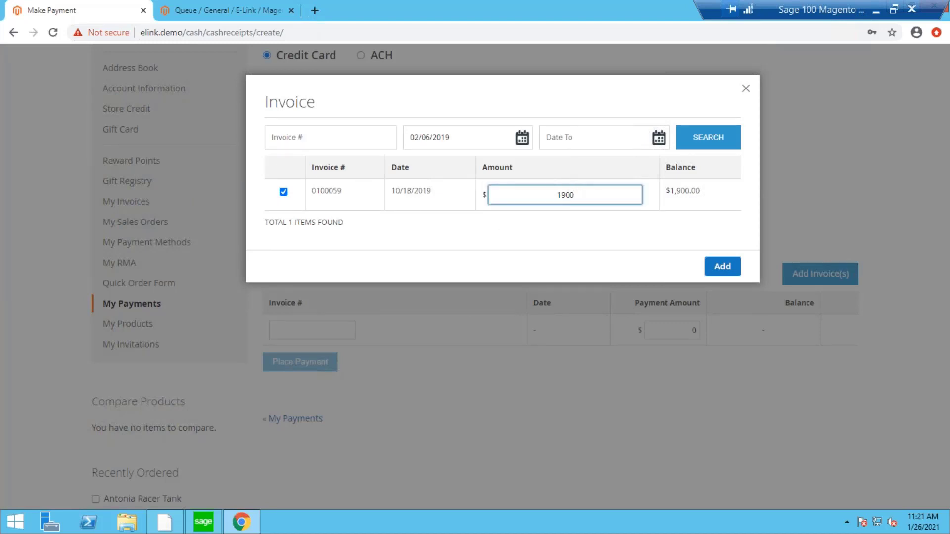
{"action": "key", "text": "ctrl+a"}
{"action": "type", "text": "1200"}
{"action": "left_click", "coordinate": [723, 265]}
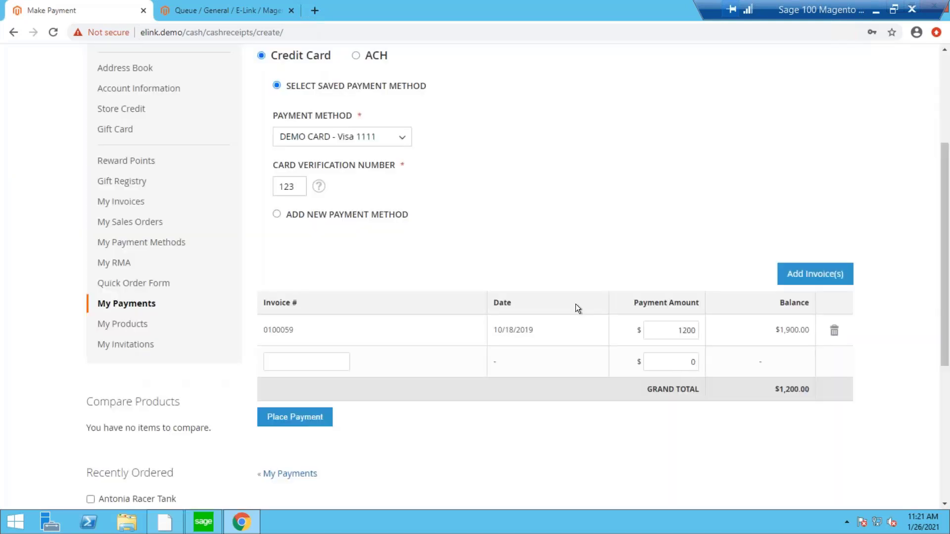
{"action": "left_click", "coordinate": [305, 415]}
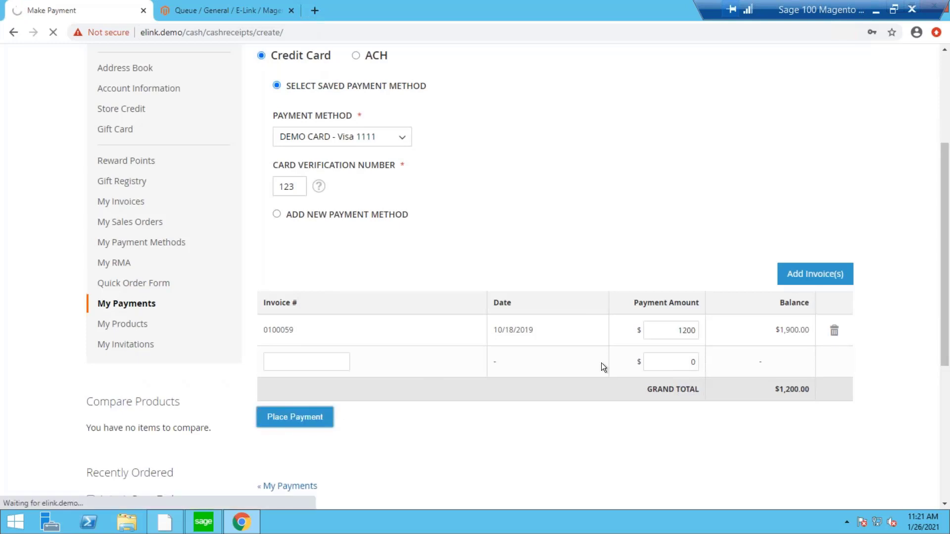
Step: Review the new pending payment and its reference alongside the payment history, reloading the payments page to recheck the entry
{"action": "scroll", "coordinate": [483, 342], "scroll_direction": "down", "scroll_amount": 3}
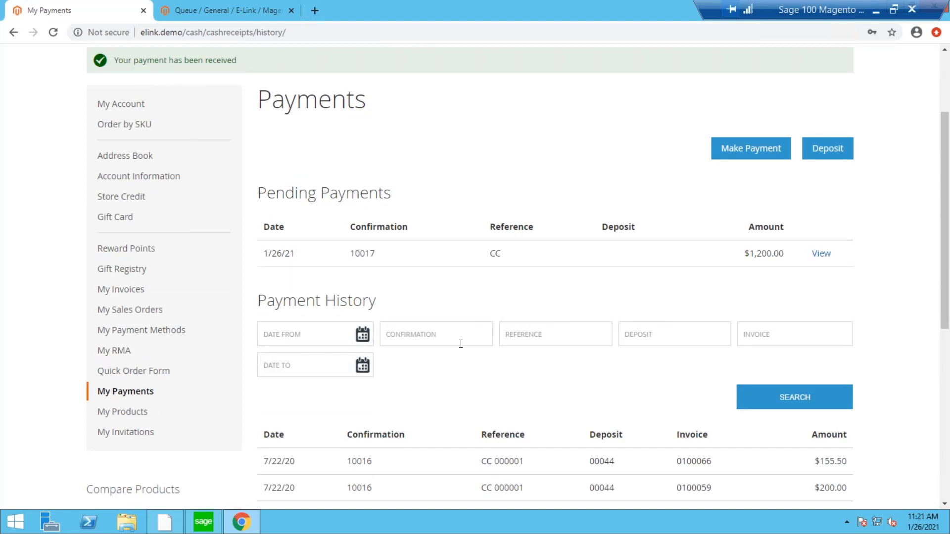
{"action": "scroll", "coordinate": [437, 291], "scroll_direction": "down", "scroll_amount": 1}
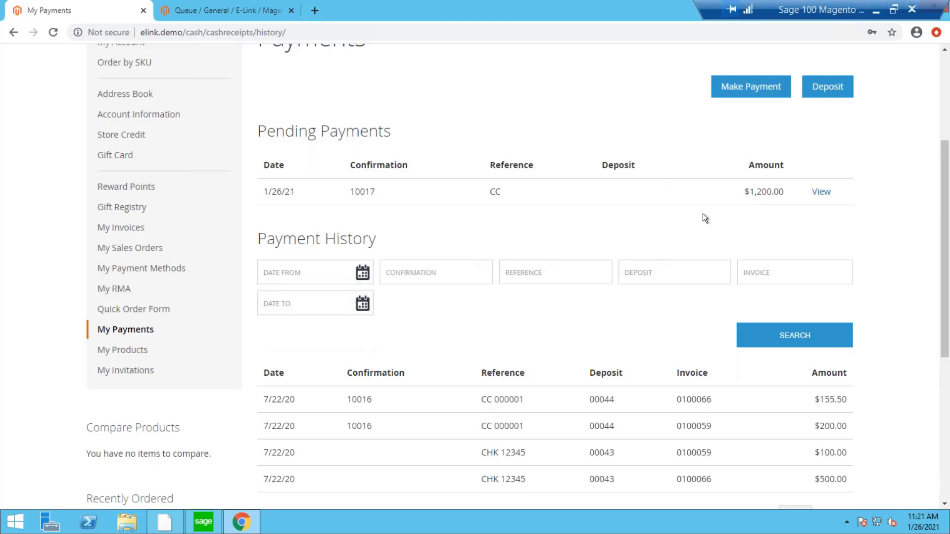
{"action": "scroll", "coordinate": [697, 217], "scroll_direction": "up", "scroll_amount": 1}
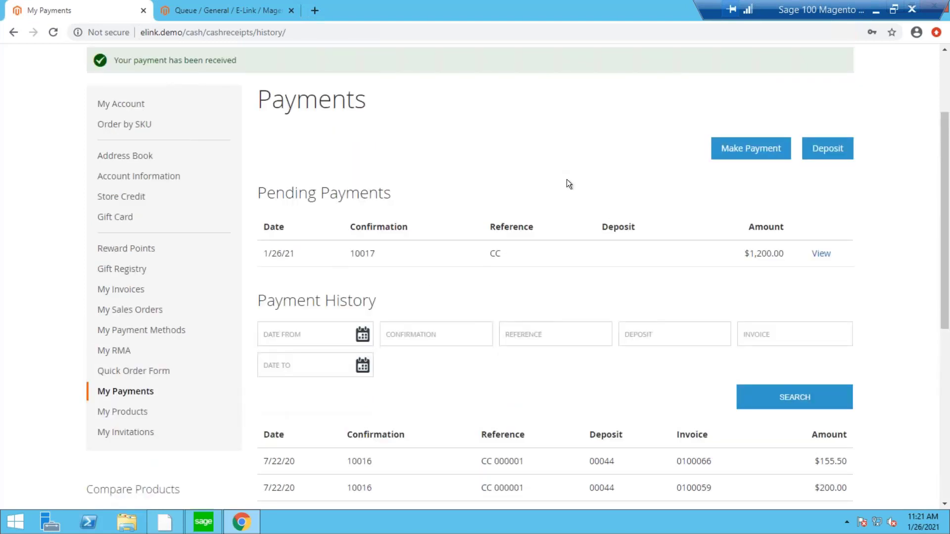
{"action": "double_click", "coordinate": [495, 253]}
{"action": "left_click", "coordinate": [378, 32]}
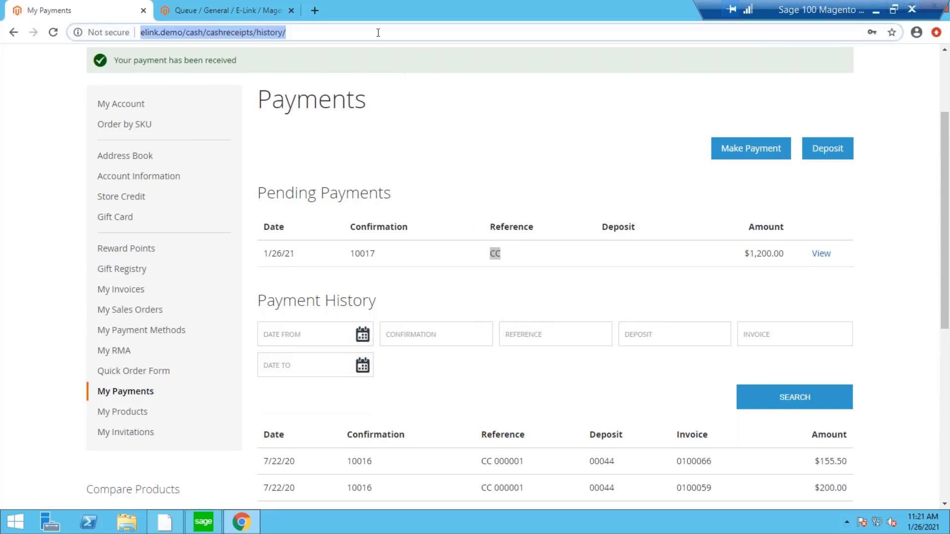
{"action": "key", "text": "Return"}
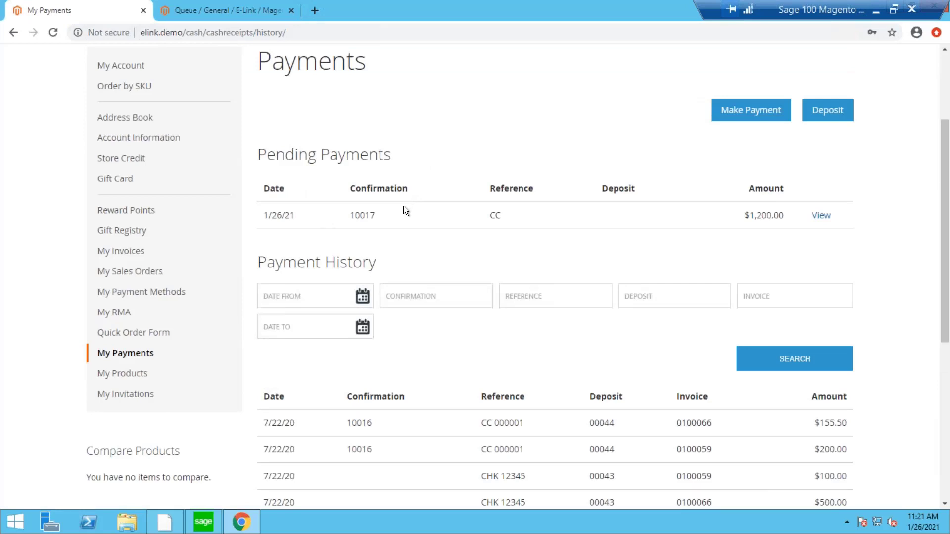
{"action": "scroll", "coordinate": [465, 207], "scroll_direction": "up", "scroll_amount": 1}
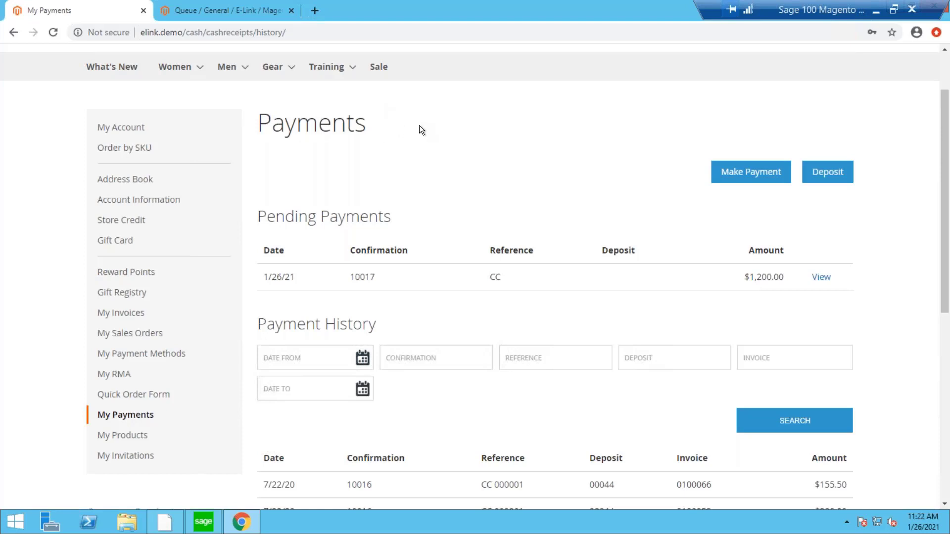
{"action": "scroll", "coordinate": [382, 204], "scroll_direction": "up", "scroll_amount": 3}
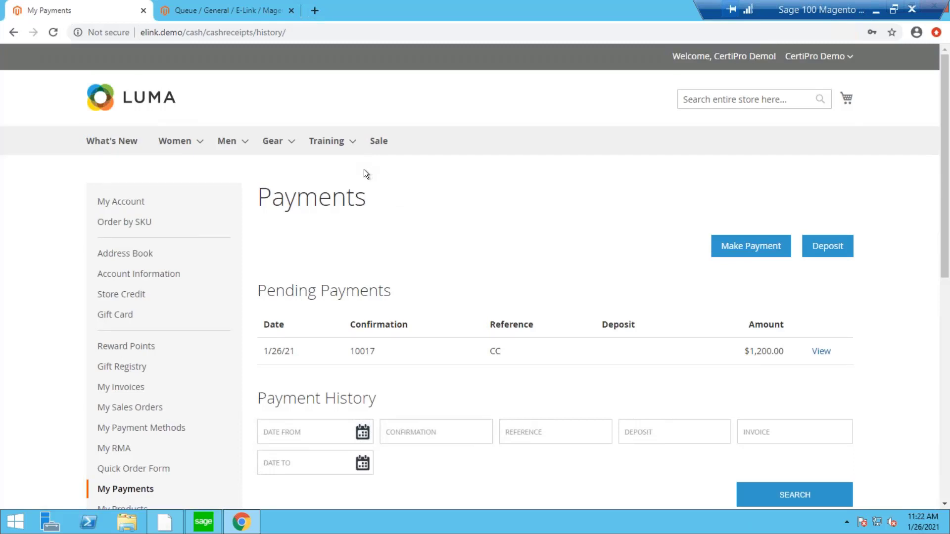
{"action": "double_click", "coordinate": [311, 201]}
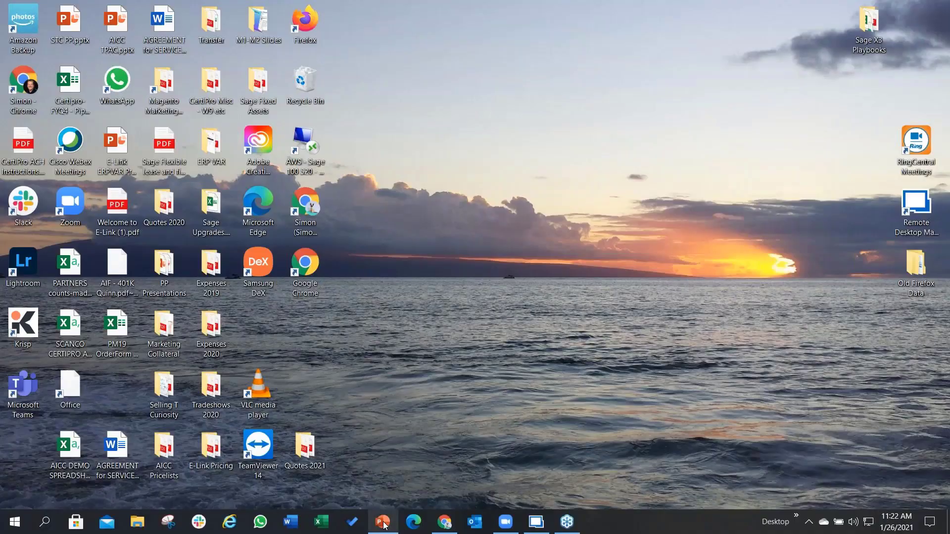
Step: Switch to the E-Link ERPVAR Presentation in PowerPoint and start its slide show from the beginning
{"action": "left_click", "coordinate": [383, 523]}
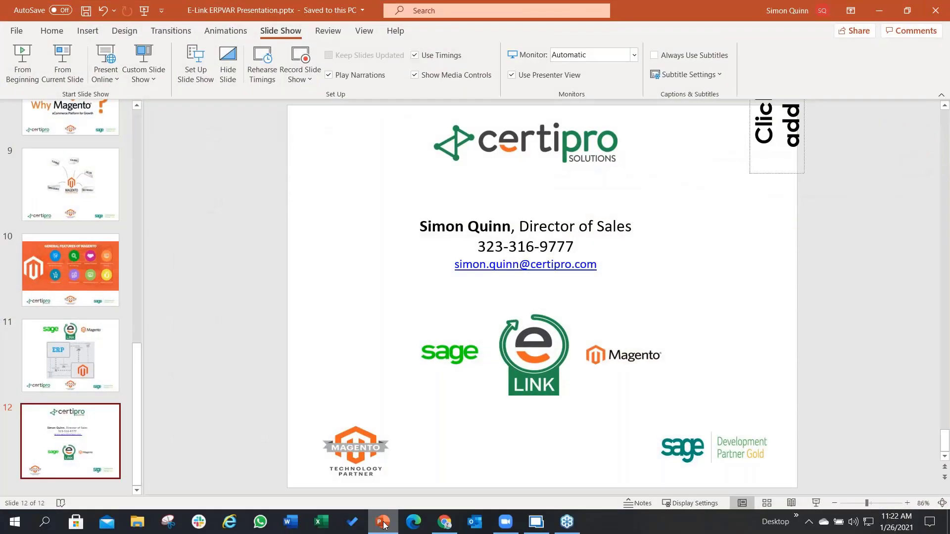
{"action": "key", "text": "F5"}
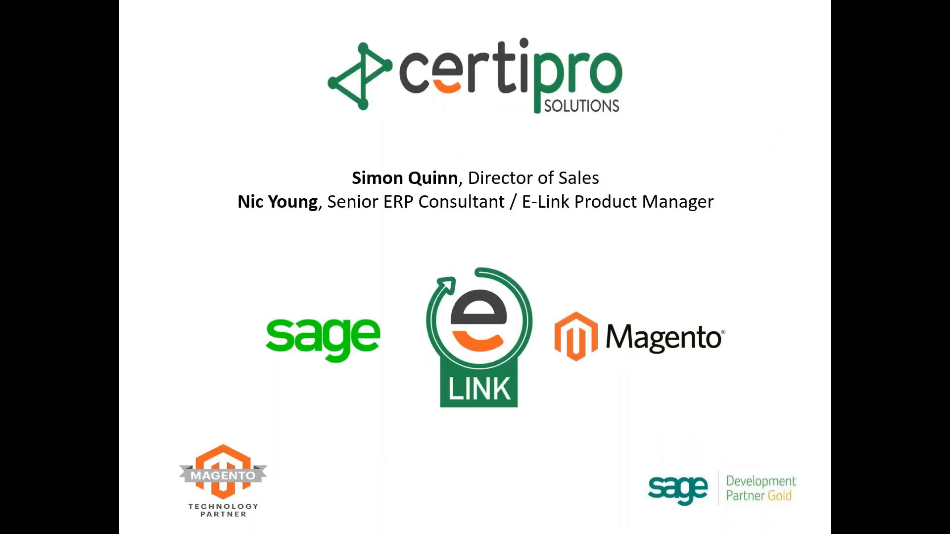